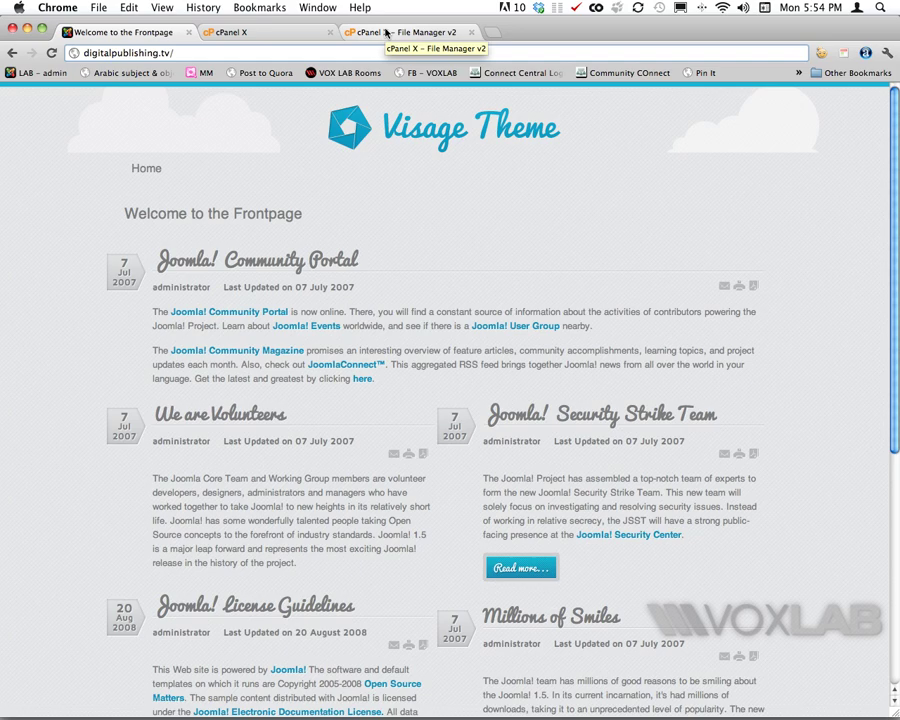
# Step: Switch from Chrome to MAMP PRO to view localhost's host settings
pyautogui.press('super+Tab')
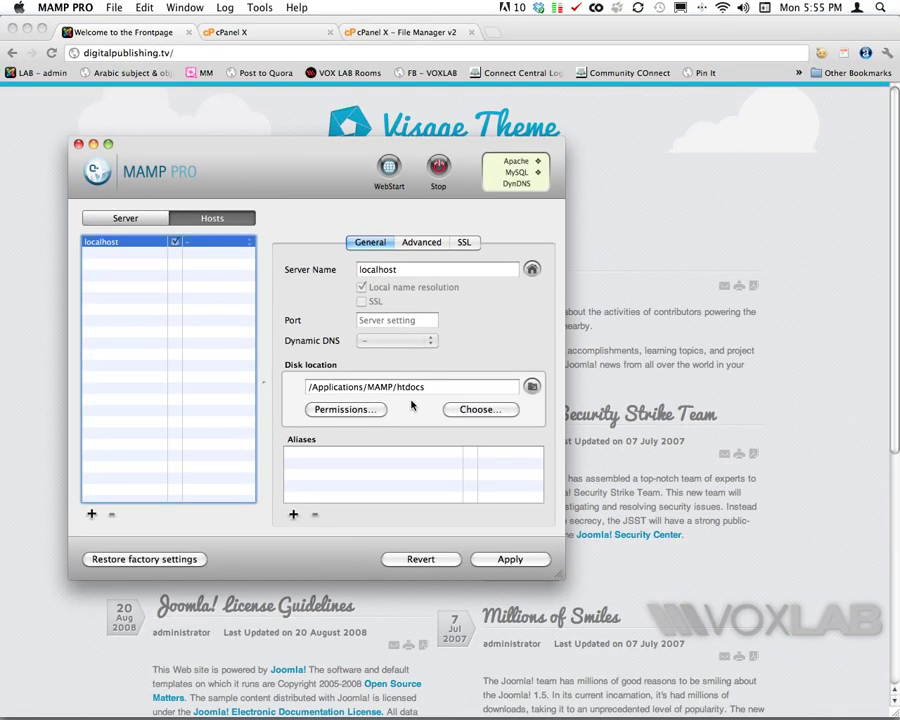
# Step: With localhost's disk location confirmed as /Applications/MAMP/htdocs, switch to Finder
pyautogui.press('super+Tab')
pyautogui.press('super+Tab')
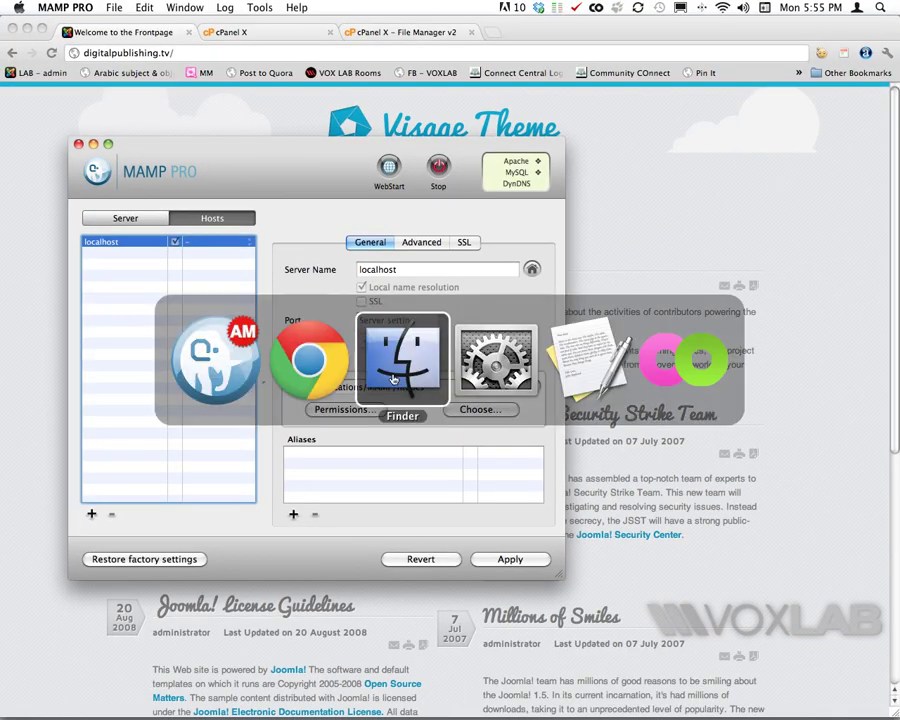
# Step: Copy rt_modulus_j15-rocketlauncher.zip from the Modulus folder into htdocs and unarchive it there
pyautogui.click(685, 225)
pyautogui.click(487, 393)
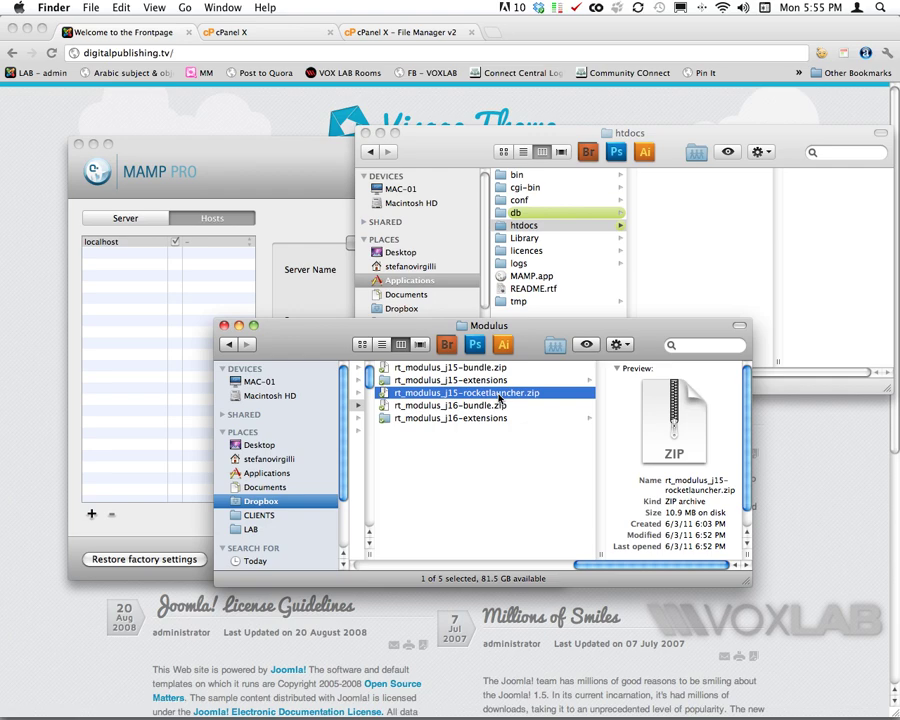
pyautogui.moveTo(499, 398); pyautogui.dragTo(686, 259)
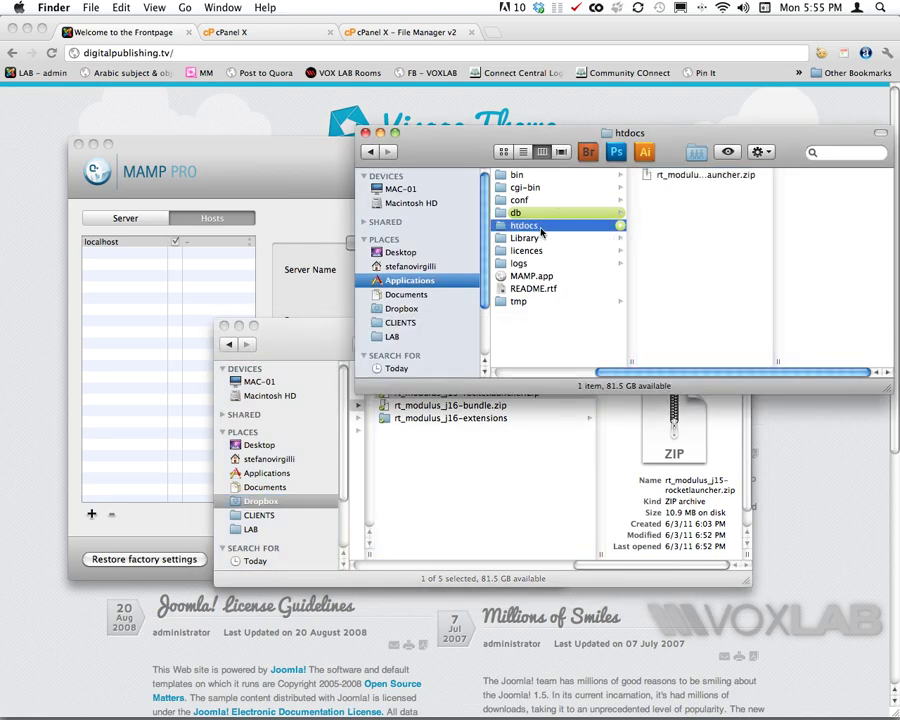
pyautogui.click(683, 177)
pyautogui.doubleClick(683, 177)
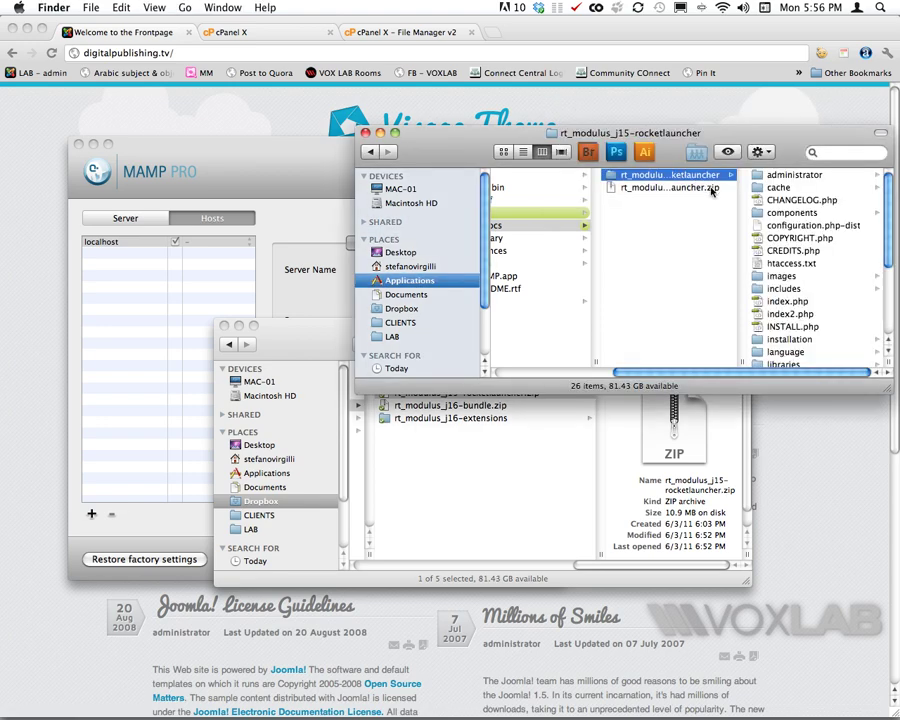
# Step: Move all 26 unpacked Joomla files from the rocketlauncher folder up into htdocs
pyautogui.click(780, 176)
pyautogui.scroll(-3, 600, 330)
pyautogui.keyDown('shift'); pyautogui.click(625, 360); pyautogui.keyUp('shift')
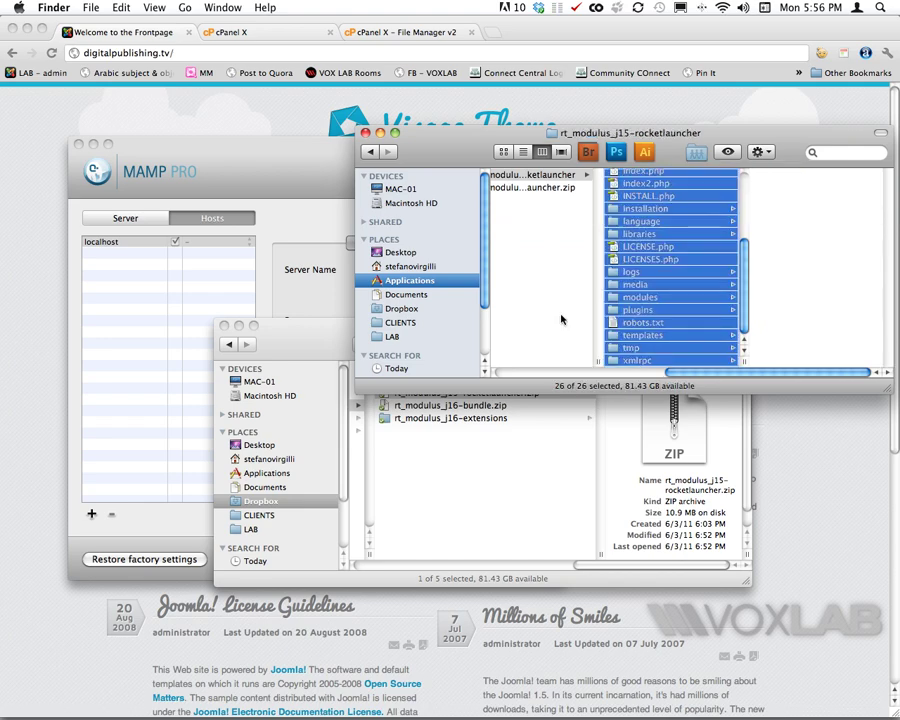
pyautogui.moveTo(561, 320); pyautogui.dragTo(577, 307)
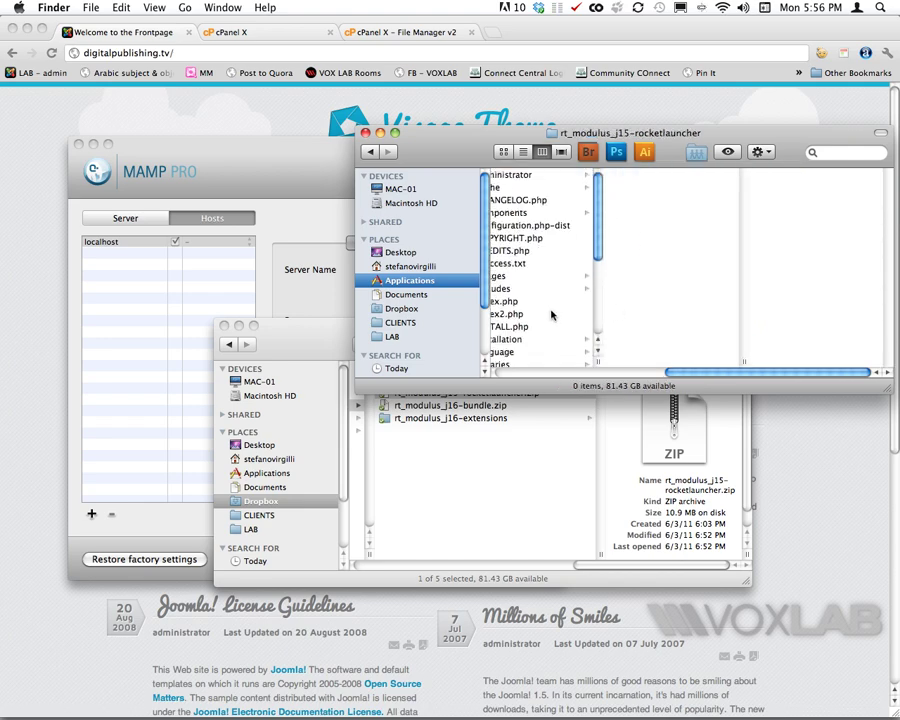
# Step: Delete the empty rocketlauncher folder and its zip, leaving 26 items in htdocs
pyautogui.scroll(-4, 600, 312)
pyautogui.click(634, 314)
pyautogui.keyDown('shift'); pyautogui.click(640, 322); pyautogui.keyUp('shift')
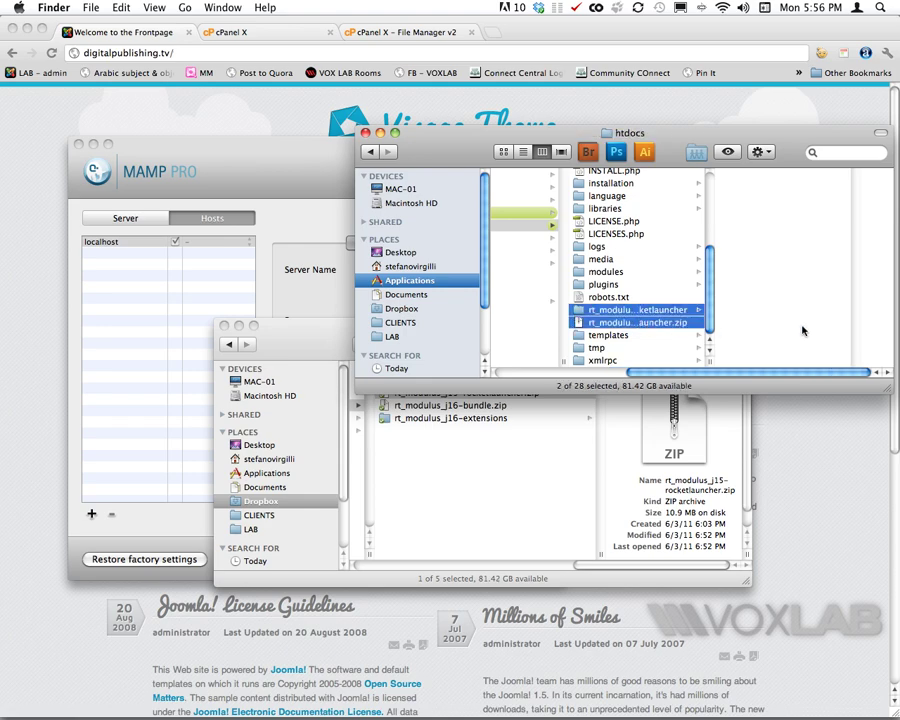
pyautogui.press('super+BackSpace')
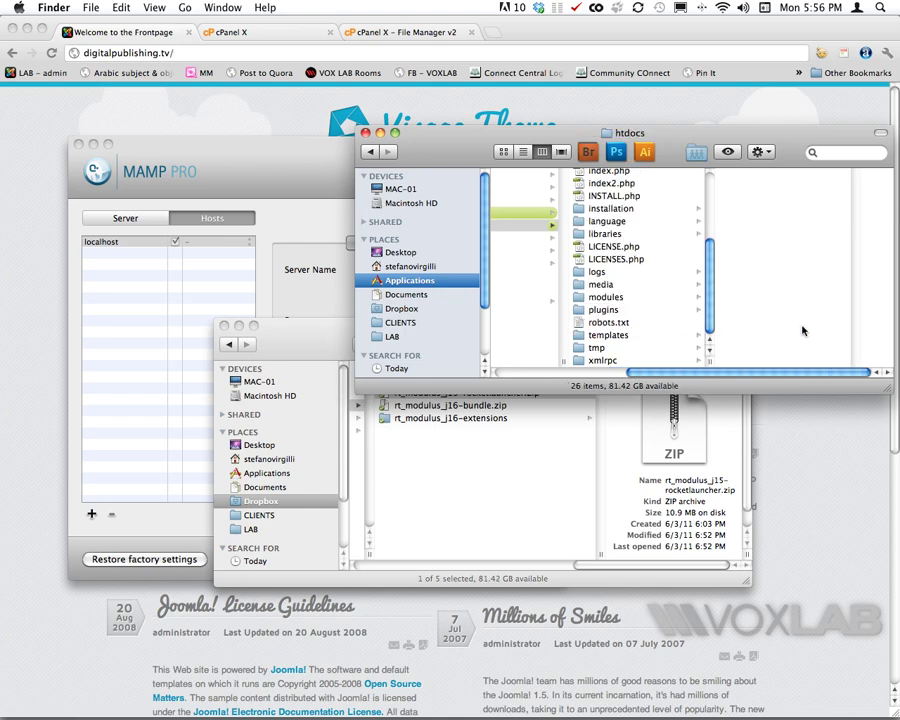
pyautogui.hscroll(-5, 560, 232)
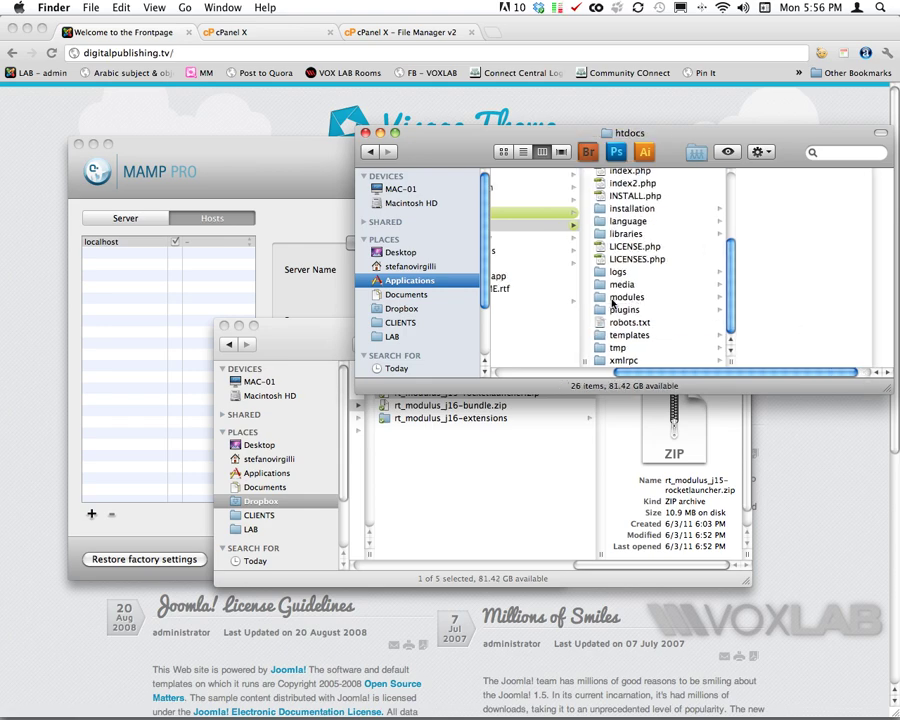
pyautogui.click(541, 226)
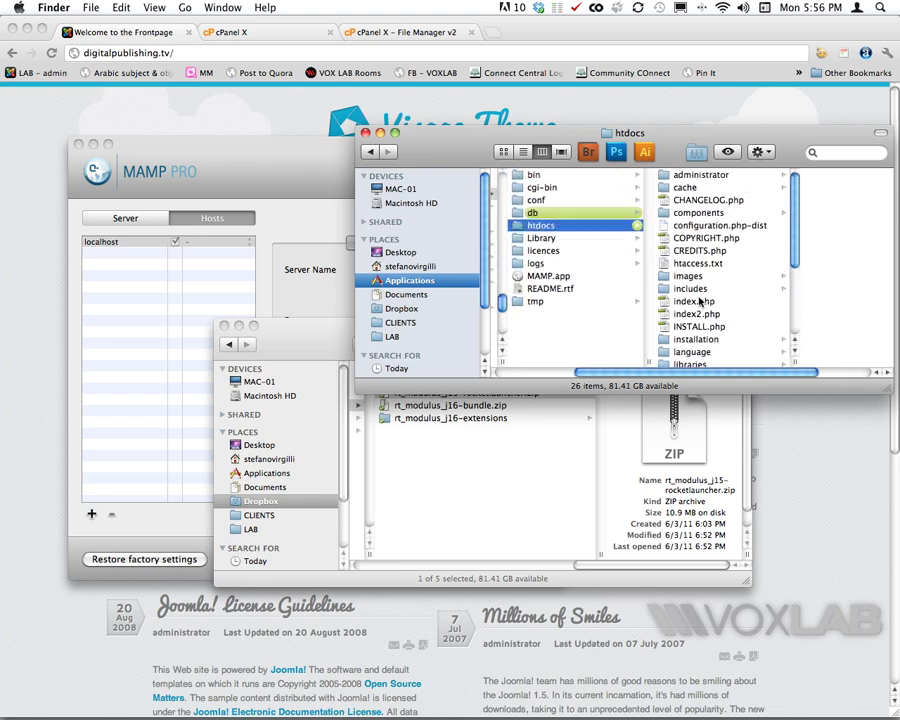
# Step: Open localhost in the browser to load the Joomla 1.5.23 installer, then return to MAMP PRO
pyautogui.click(240, 162)
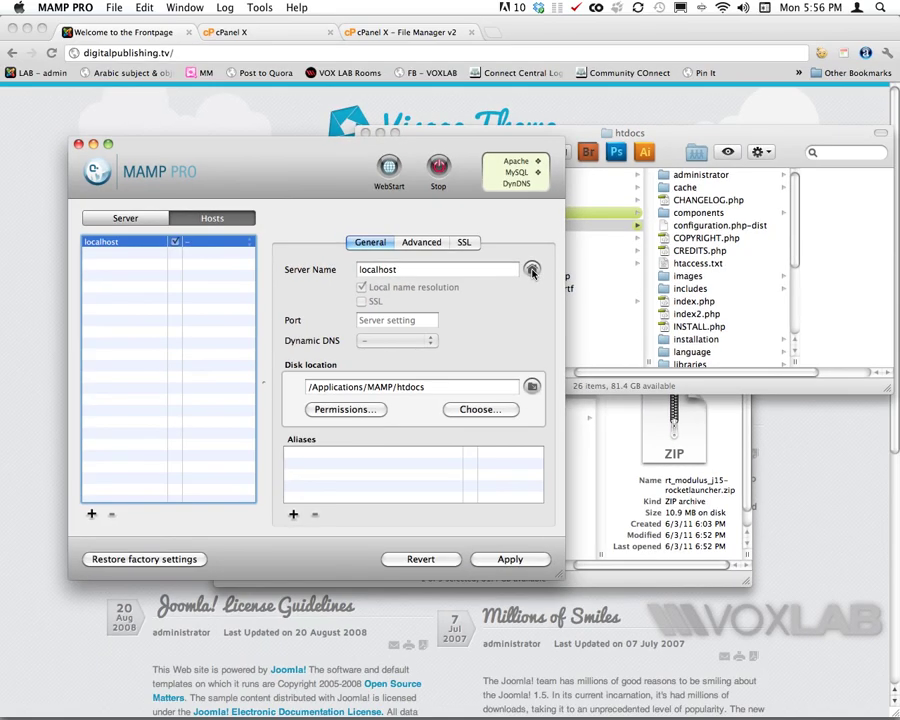
pyautogui.click(532, 268)
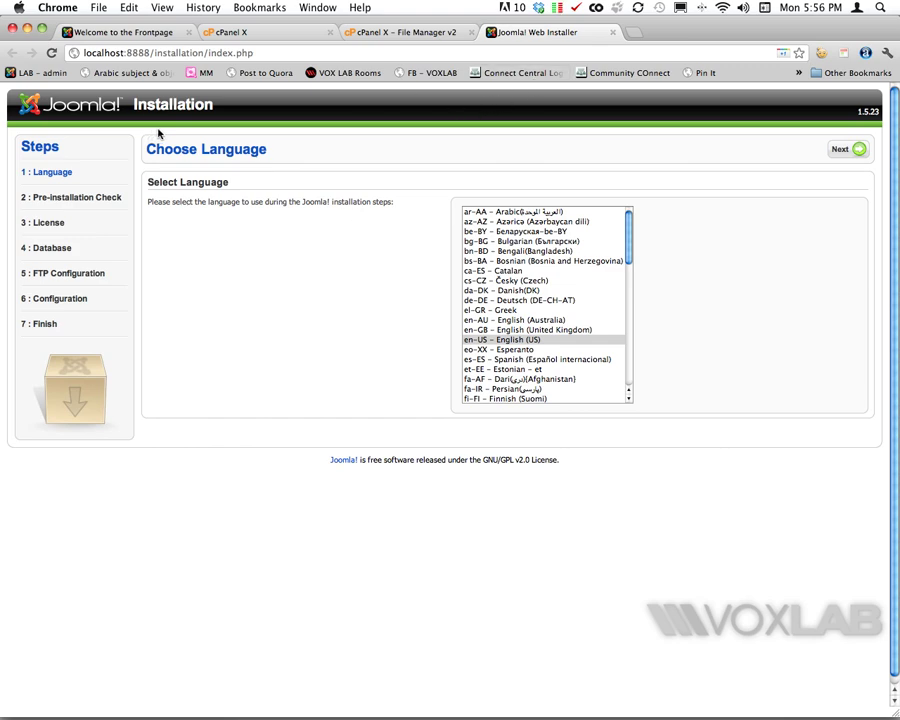
pyautogui.press('super+Tab')
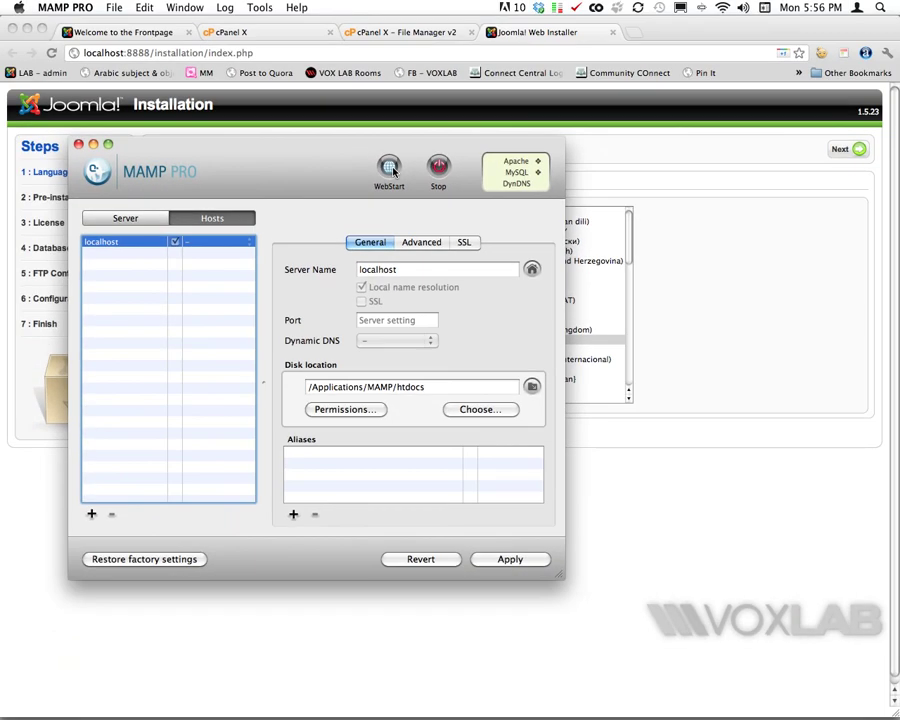
# Step: From the MAMP start page, go to phpMyAdmin's Privileges and open Add a new User
pyautogui.click(393, 175)
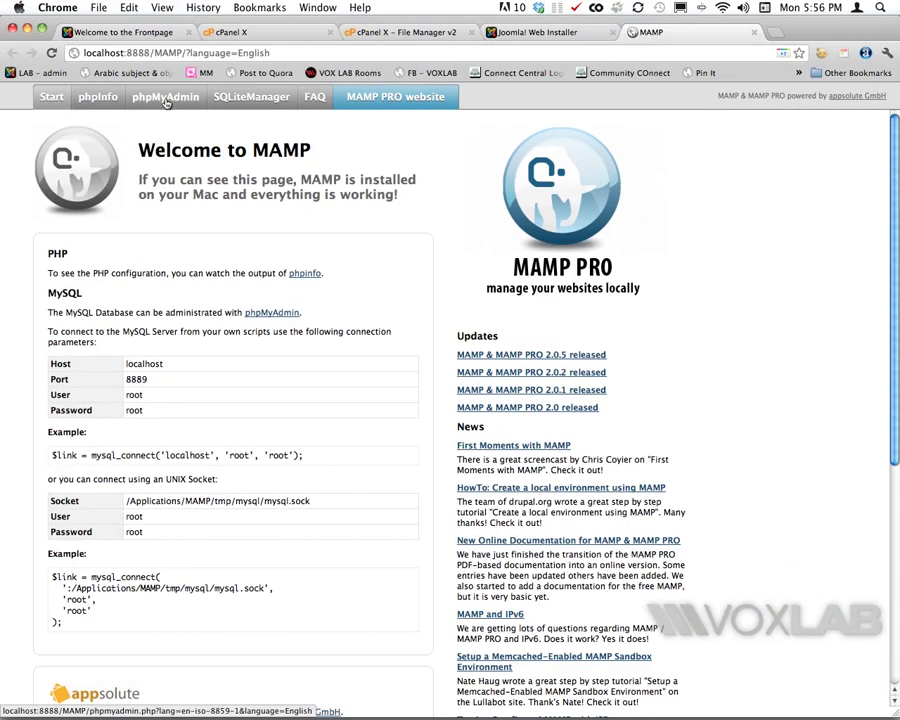
pyautogui.click(166, 99)
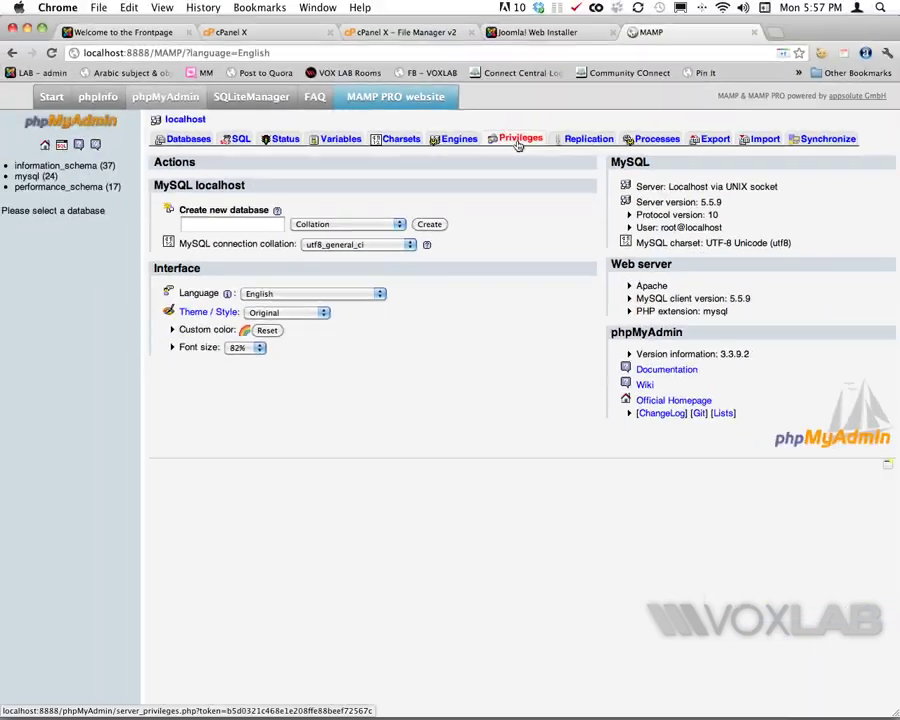
pyautogui.click(517, 145)
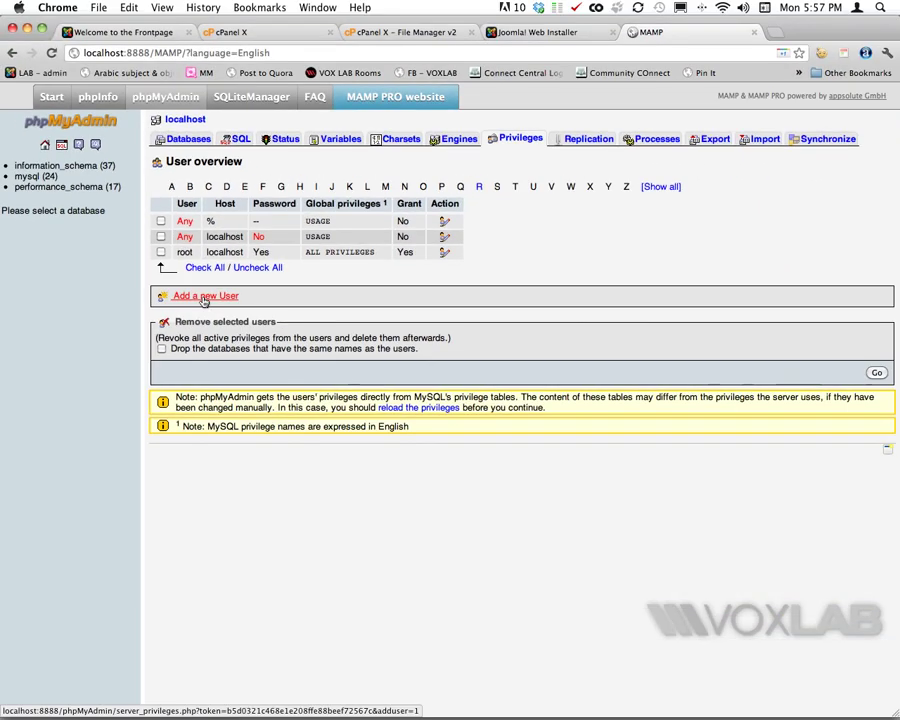
pyautogui.click(205, 315)
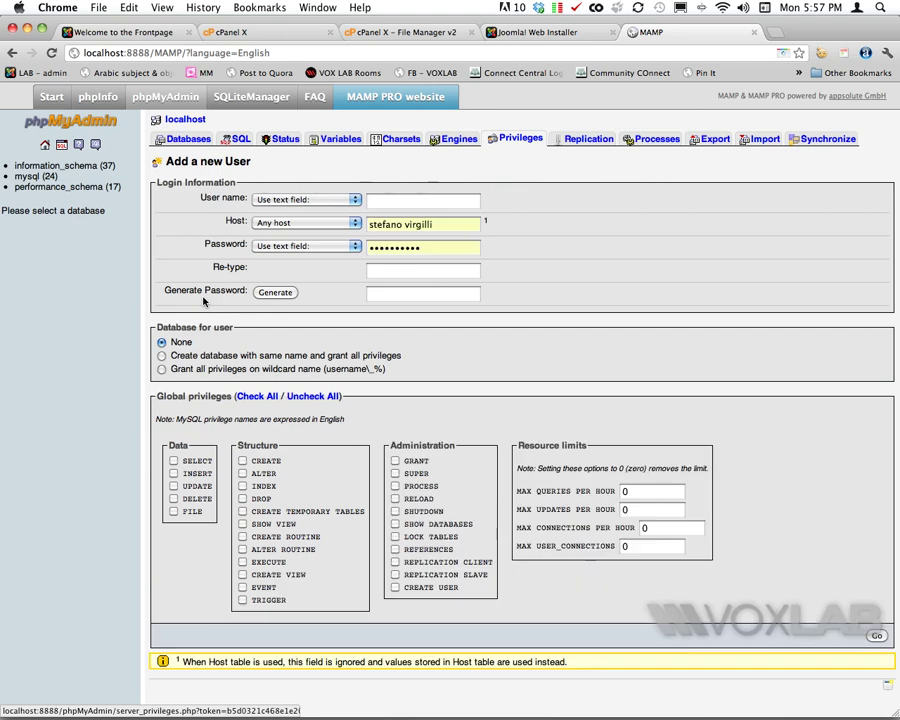
# Step: Enter user joomla on host localhost with a password typed twice, plus a same-named database with all privileges
pyautogui.click(390, 201)
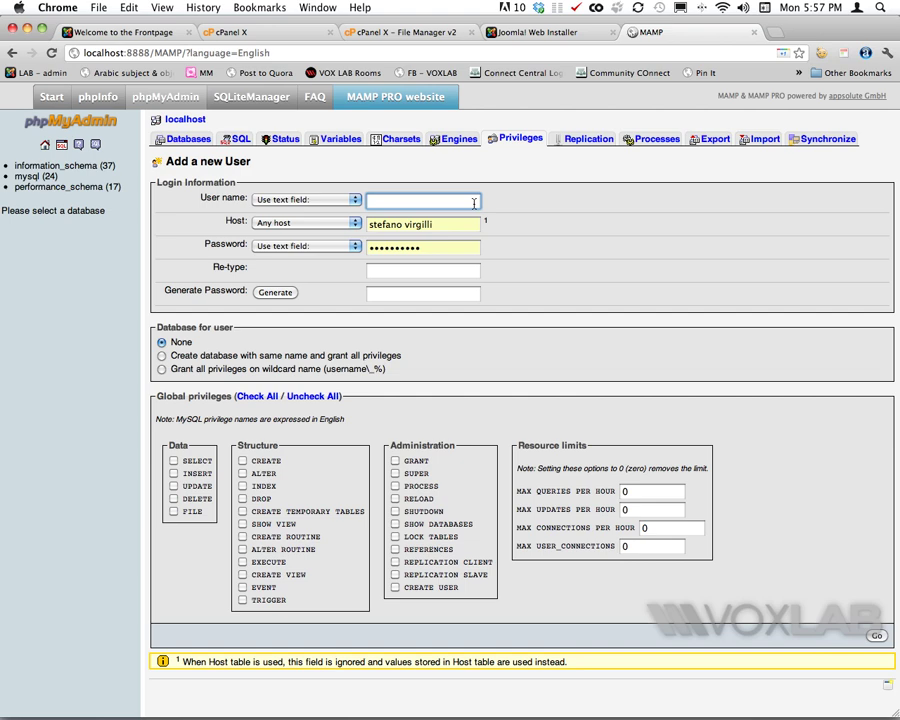
pyautogui.write('joomla')
pyautogui.press('Tab')
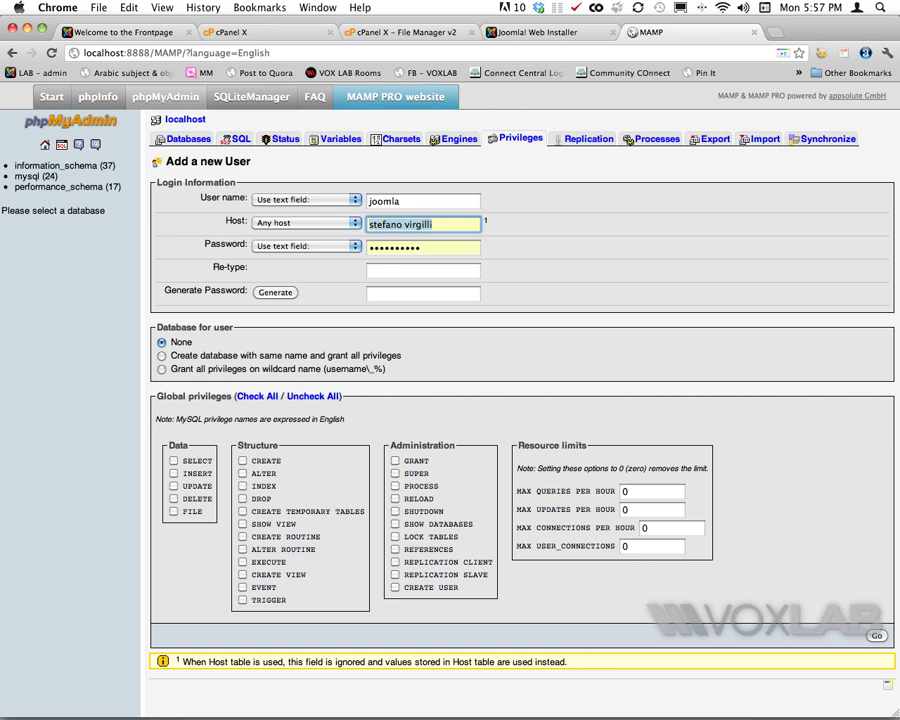
pyautogui.write('localhost')
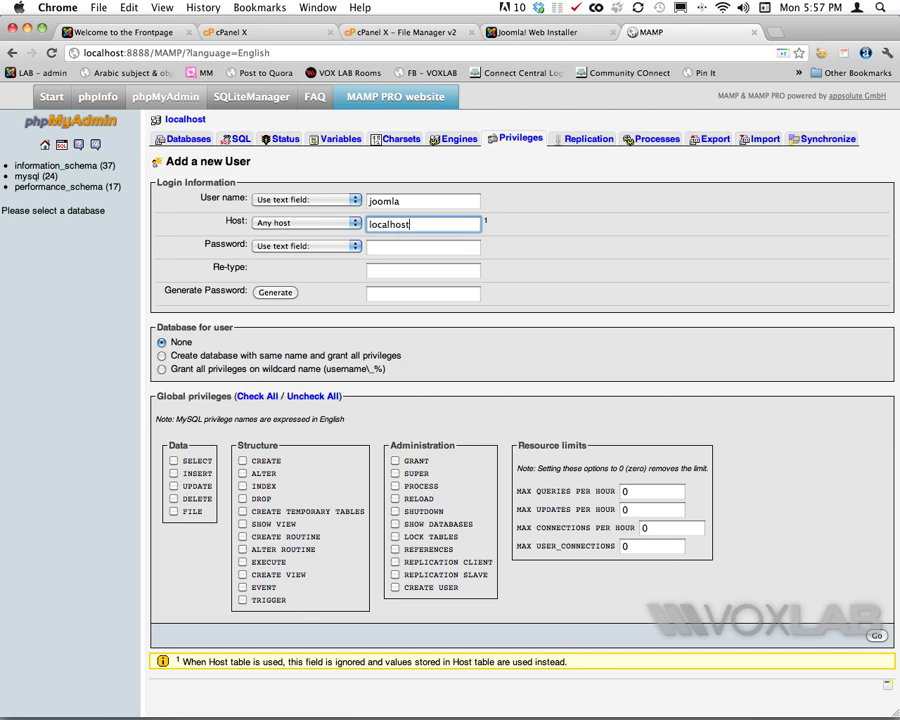
pyautogui.press('Tab')
pyautogui.write('joomla123')
pyautogui.press('Tab')
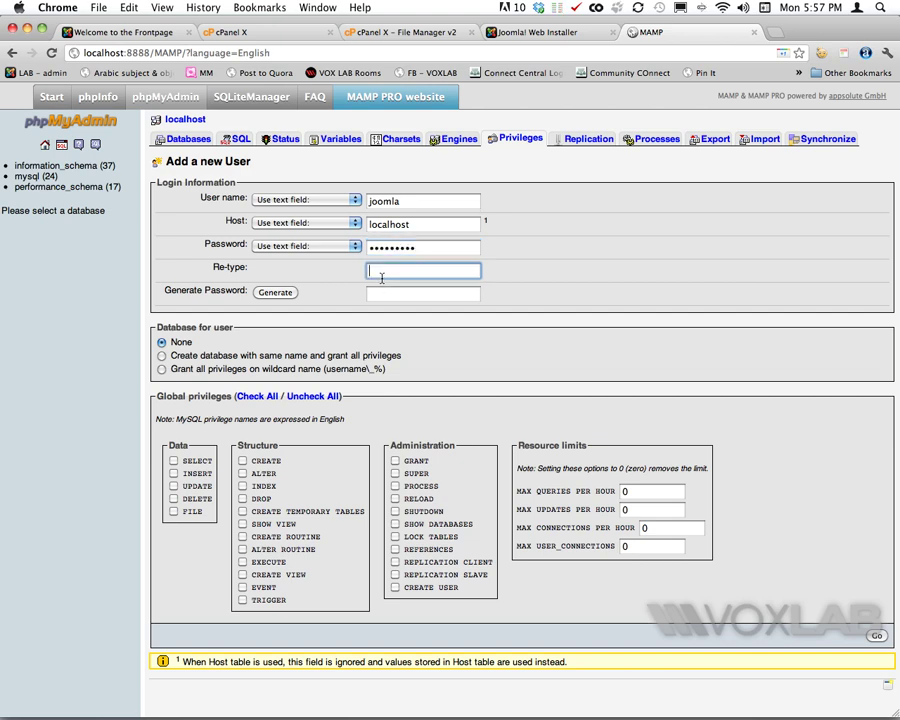
pyautogui.write('jooml')
pyautogui.click(160, 355)
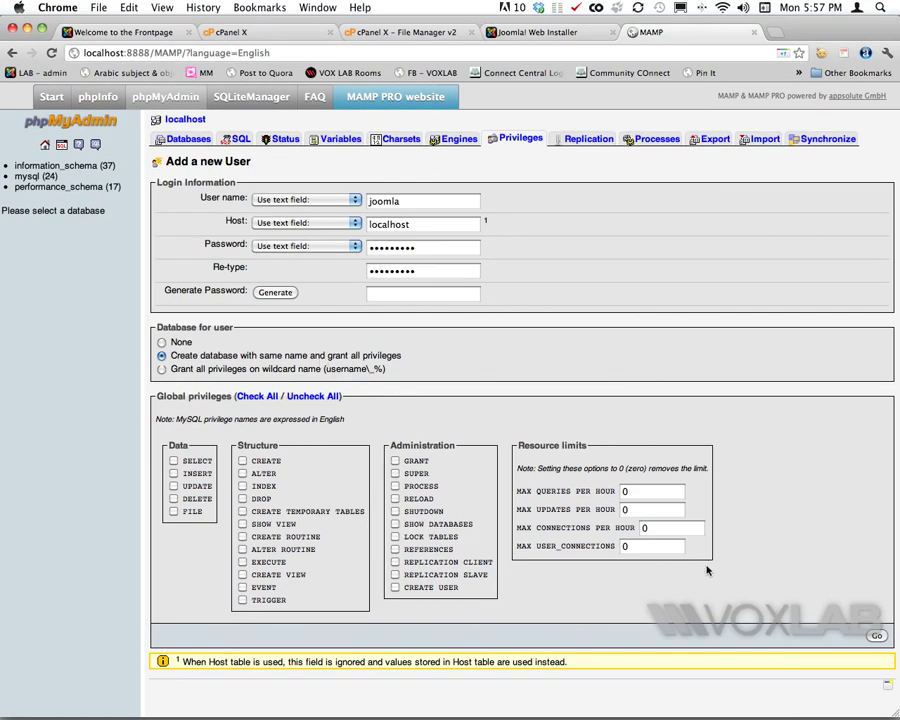
# Step: Create joomla@localhost and its database, grant all global privileges, then open the joomla database
pyautogui.click(876, 636)
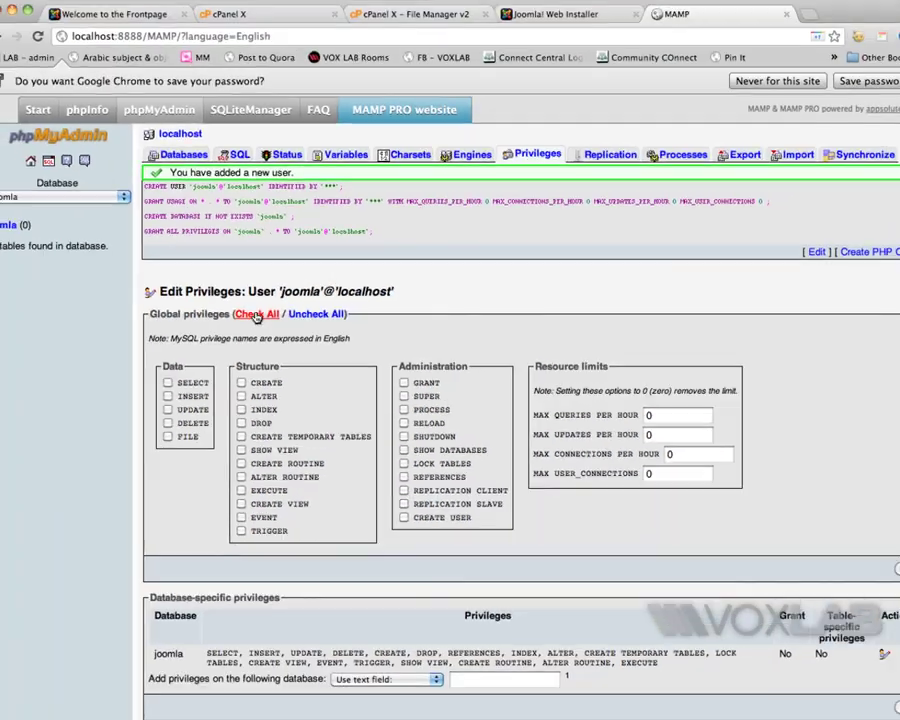
pyautogui.click(258, 318)
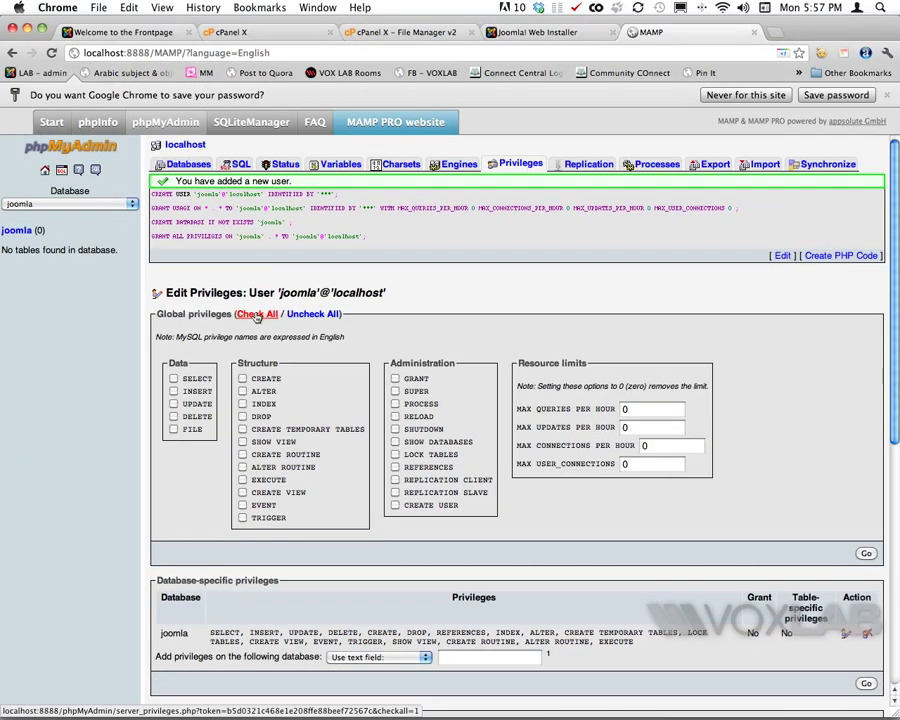
pyautogui.click(866, 554)
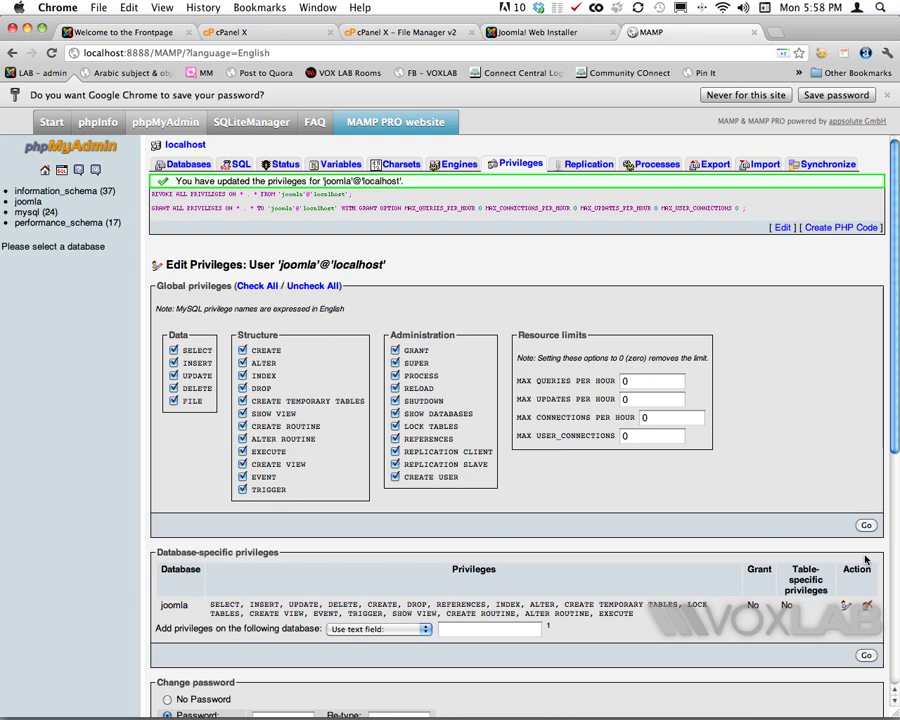
pyautogui.click(27, 204)
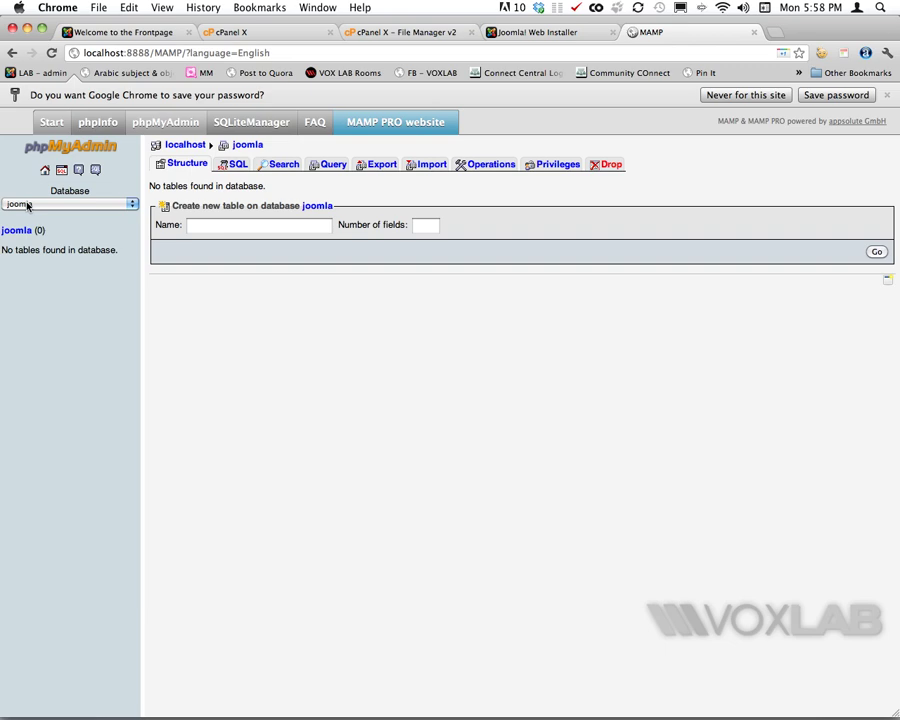
# Step: In the Joomla installer, advance past the language, pre-installation check and license steps
pyautogui.click(559, 35)
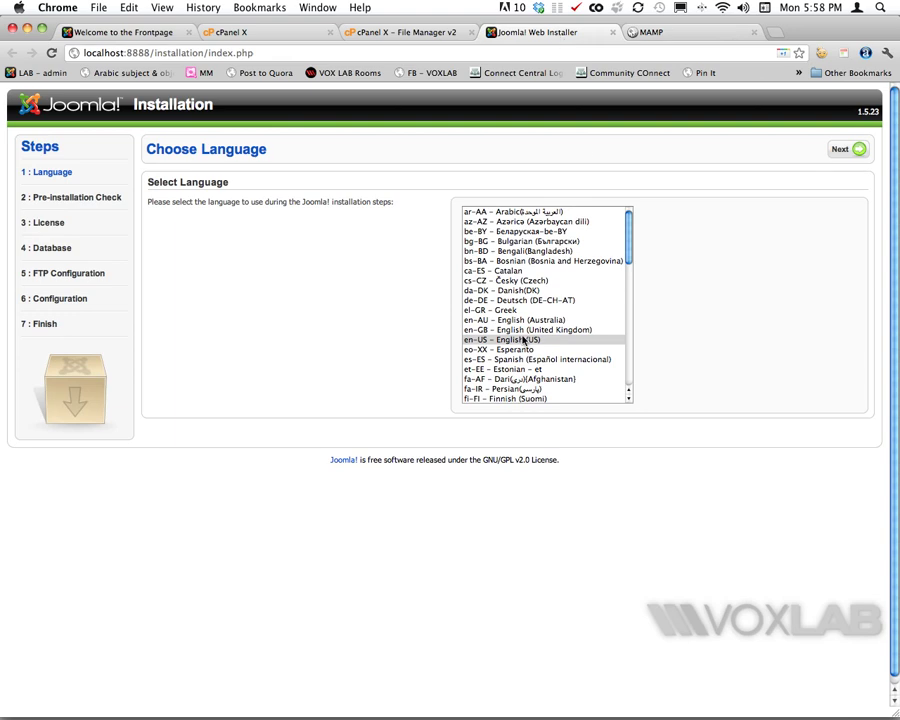
pyautogui.click(855, 152)
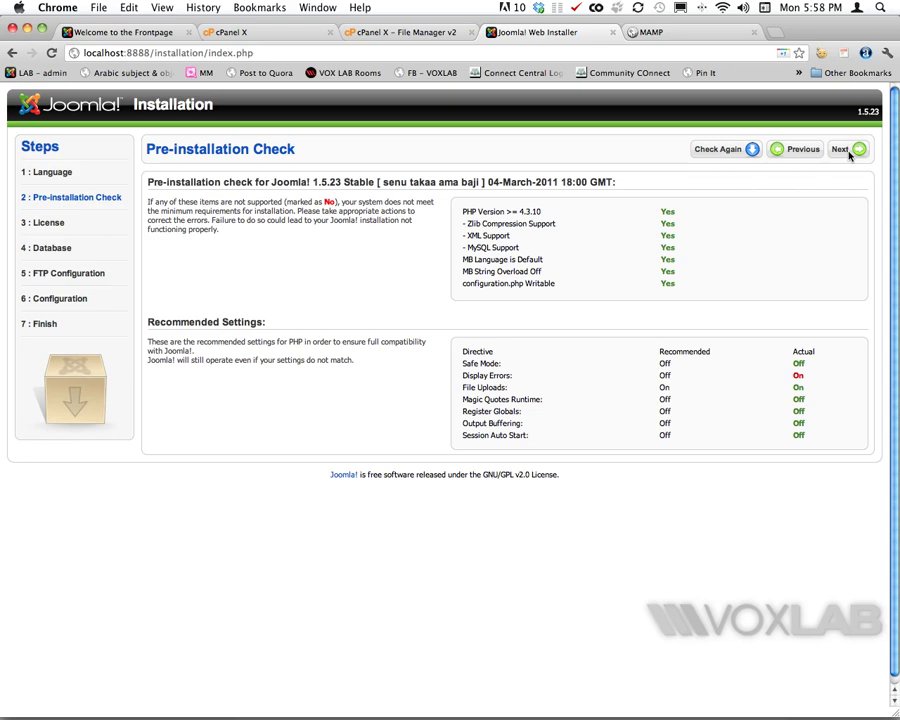
pyautogui.click(845, 150)
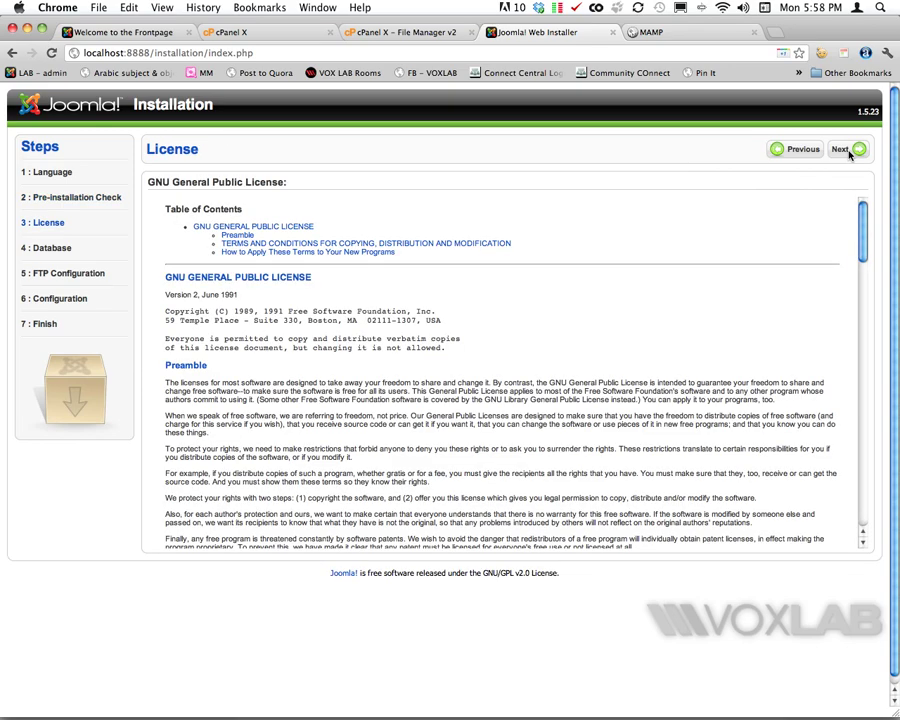
pyautogui.click(848, 150)
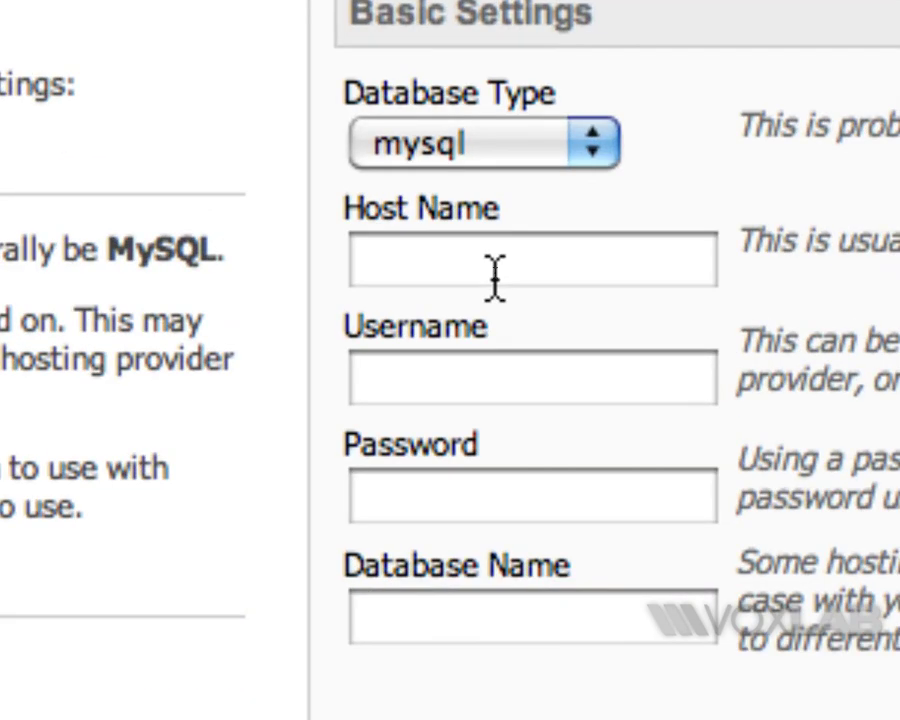
# Step: Enter database host localhost, user joomla, its password and database joomla, then continue
pyautogui.click(495, 272)
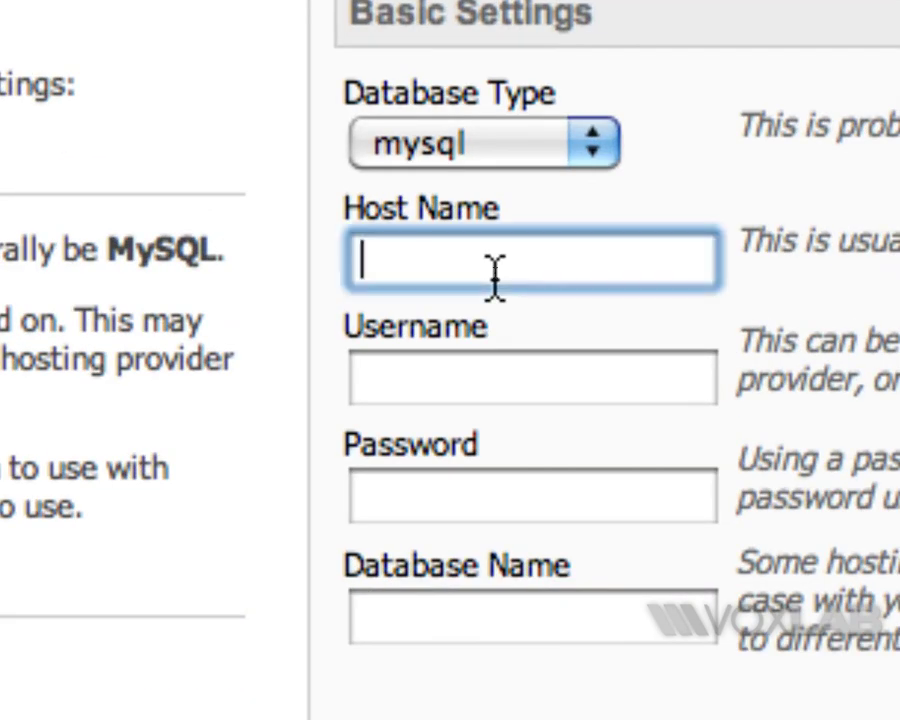
pyautogui.write('localhost')
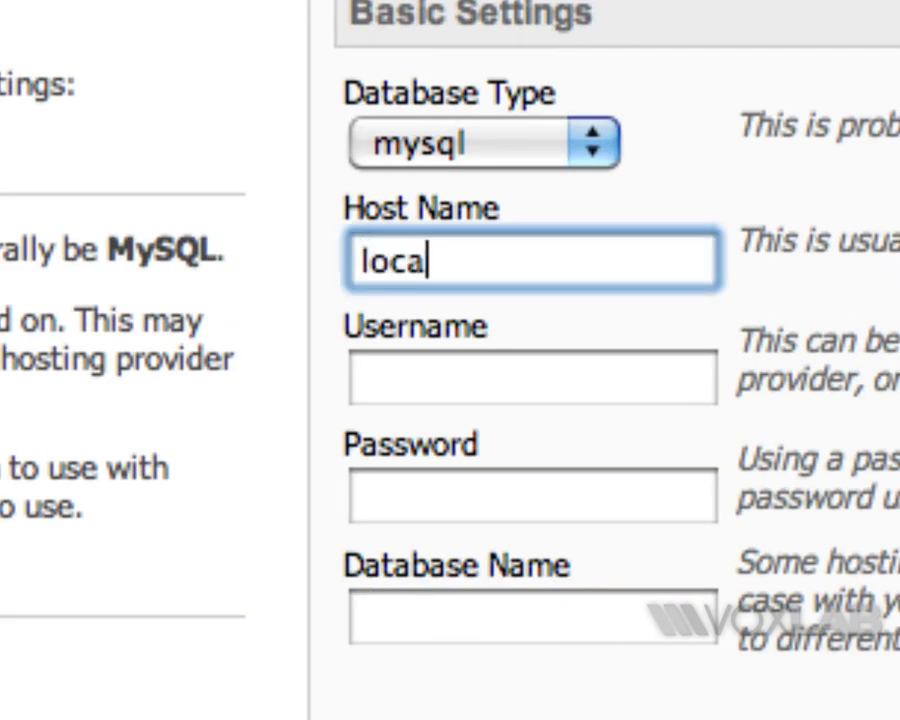
pyautogui.press('Tab')
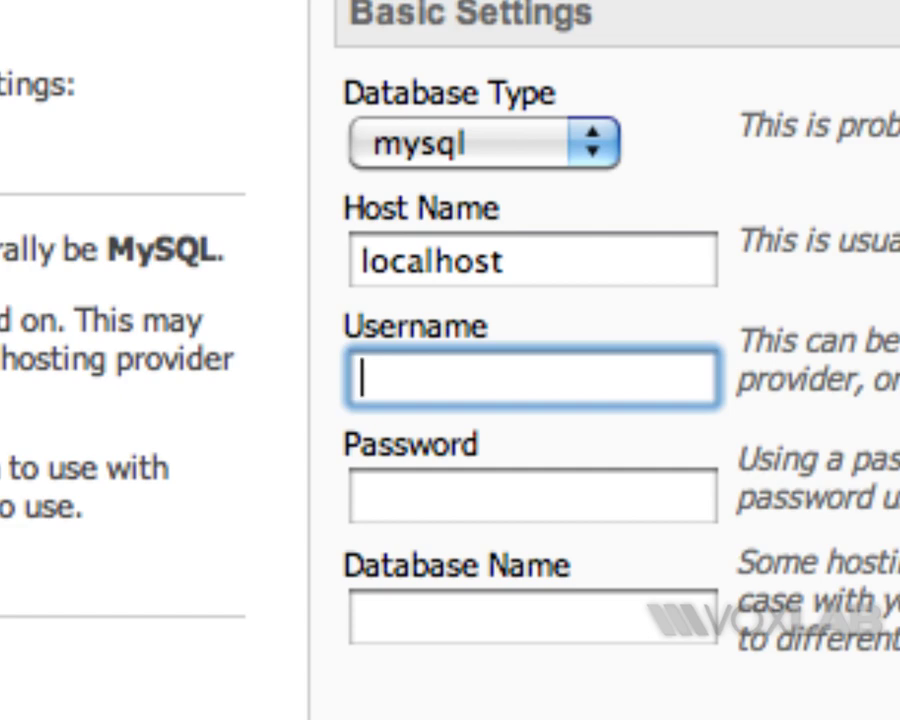
pyautogui.write('joomla')
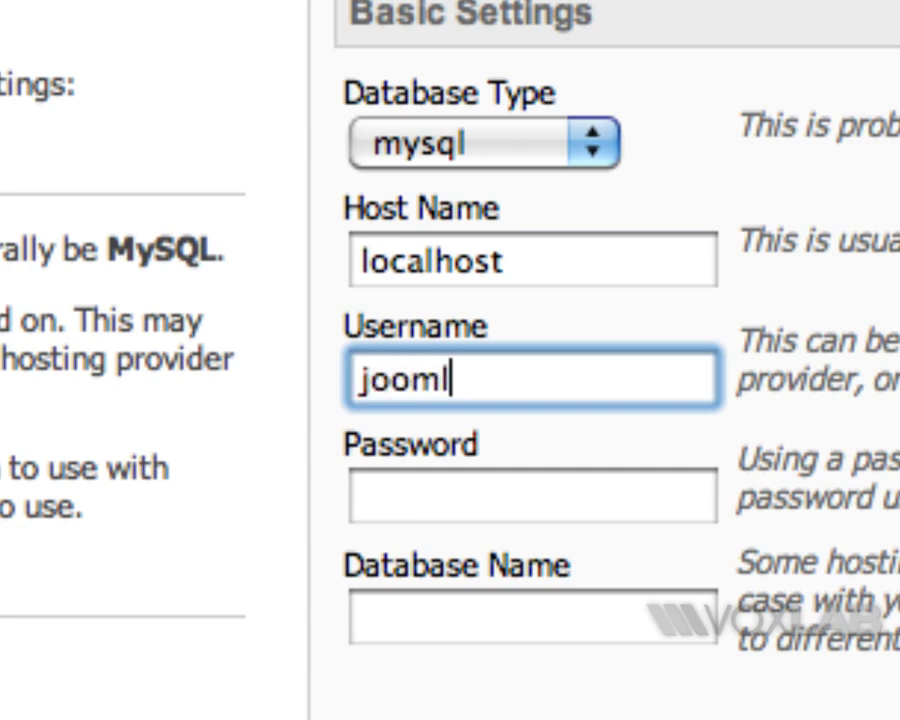
pyautogui.press('Tab')
pyautogui.write('joomla123')
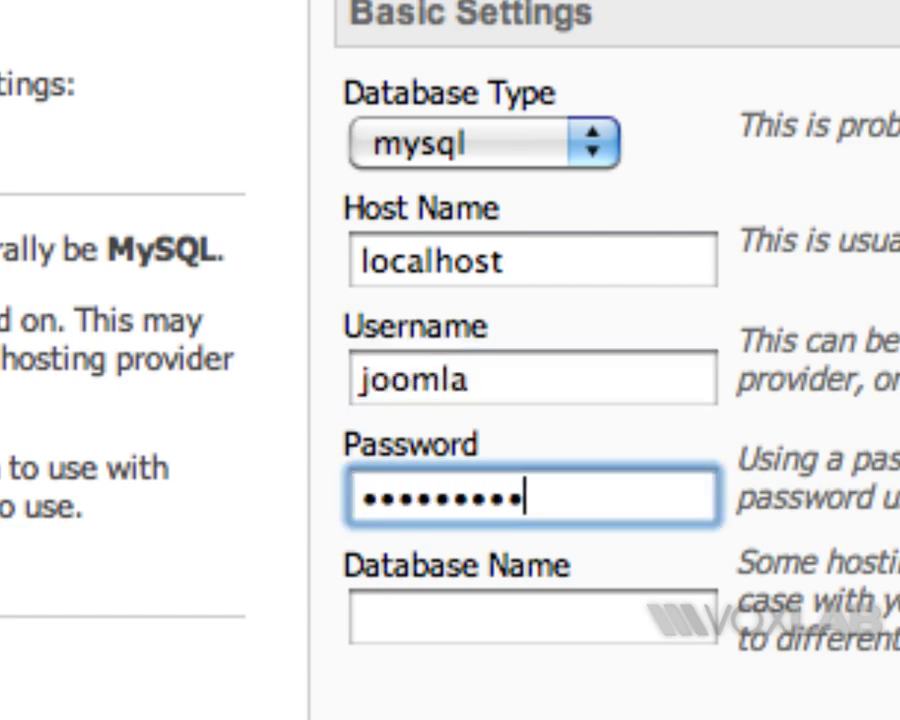
pyautogui.press('Tab')
pyautogui.write('joomla')
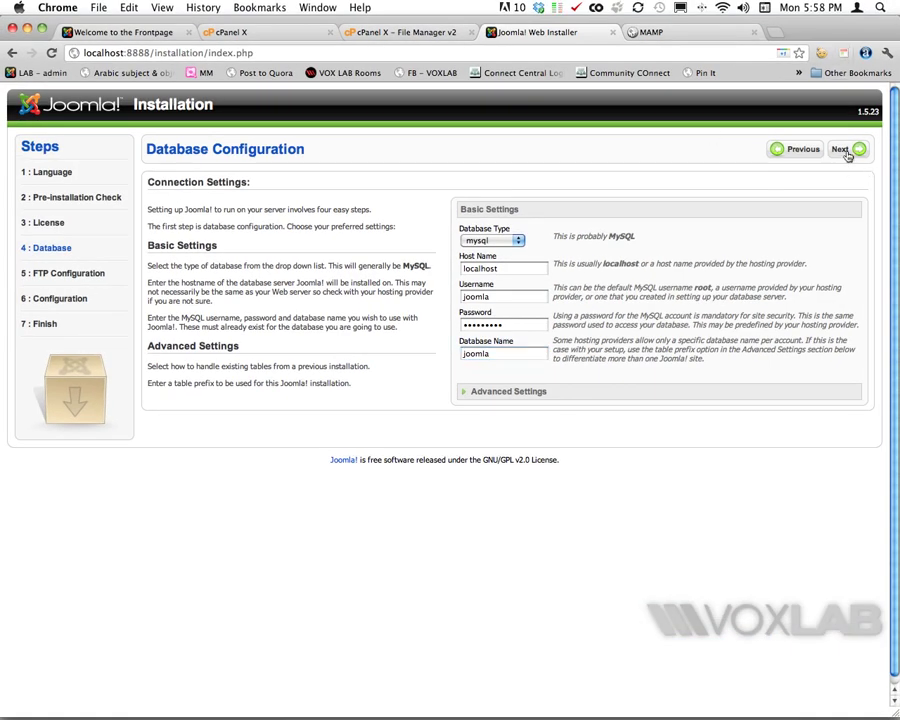
pyautogui.click(841, 150)
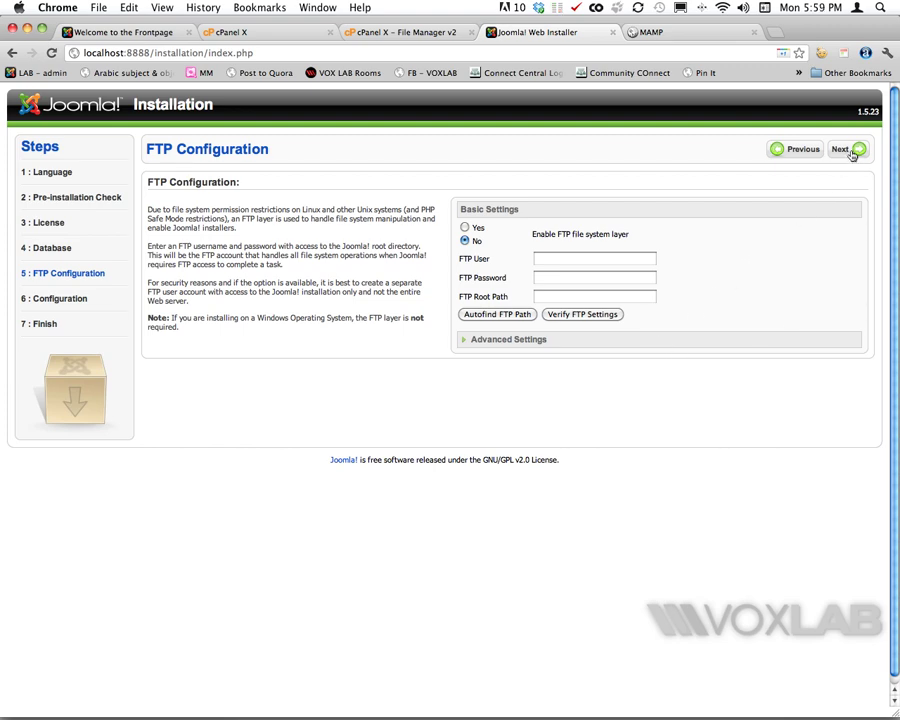
# Step: Skip FTP setup, name the site 'Test Joomla' and enter the admin e-mail address
pyautogui.click(852, 153)
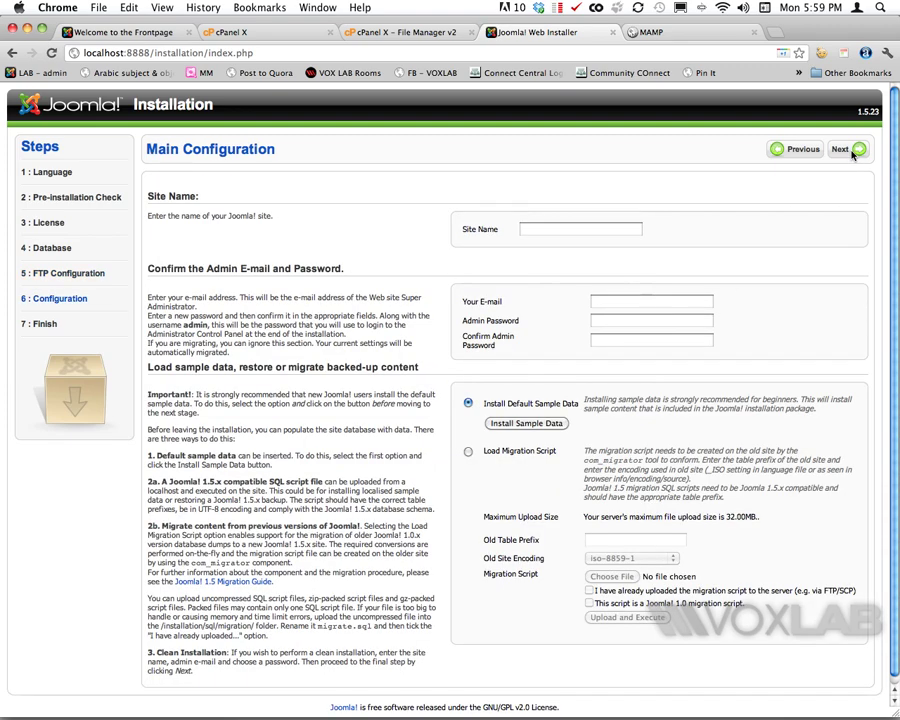
pyautogui.click(607, 228)
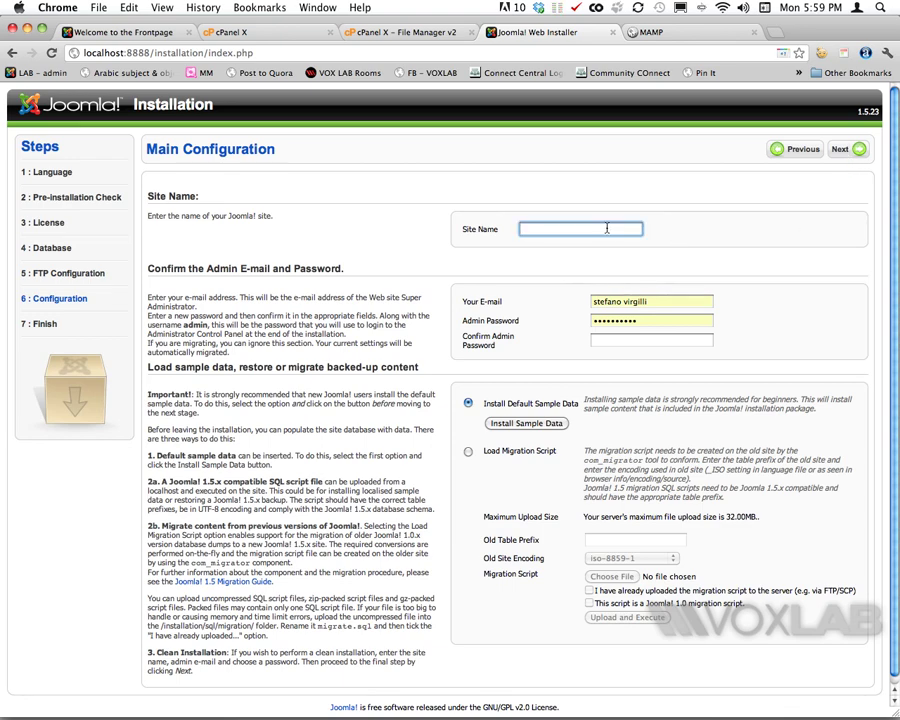
pyautogui.write('Test Joomla')
pyautogui.tripleClick(655, 301)
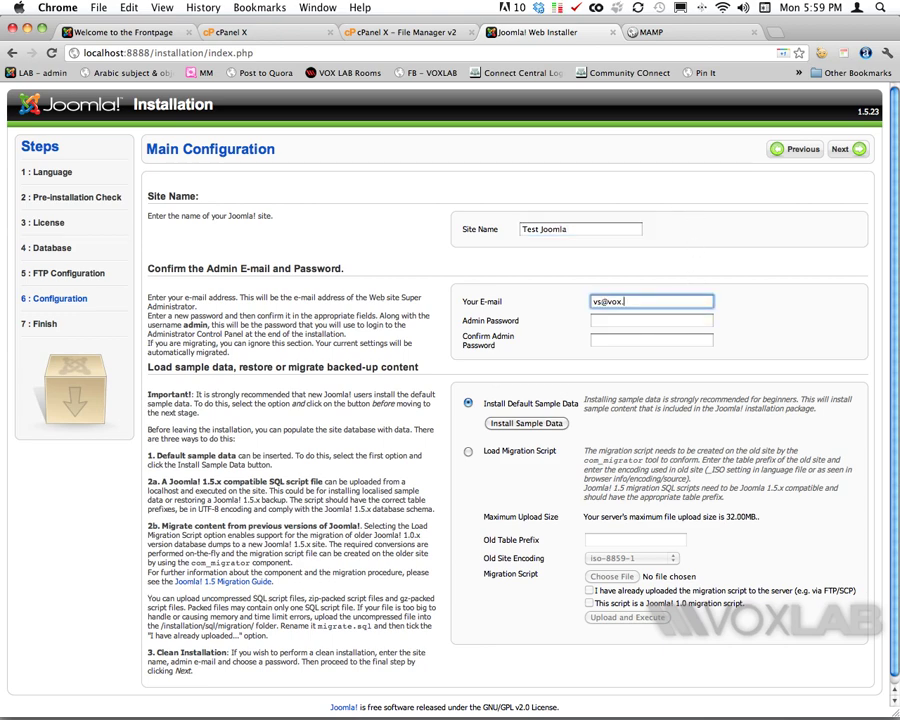
# Step: Set and confirm the admin password, install the sample data, and finish the installation
pyautogui.press('Tab')
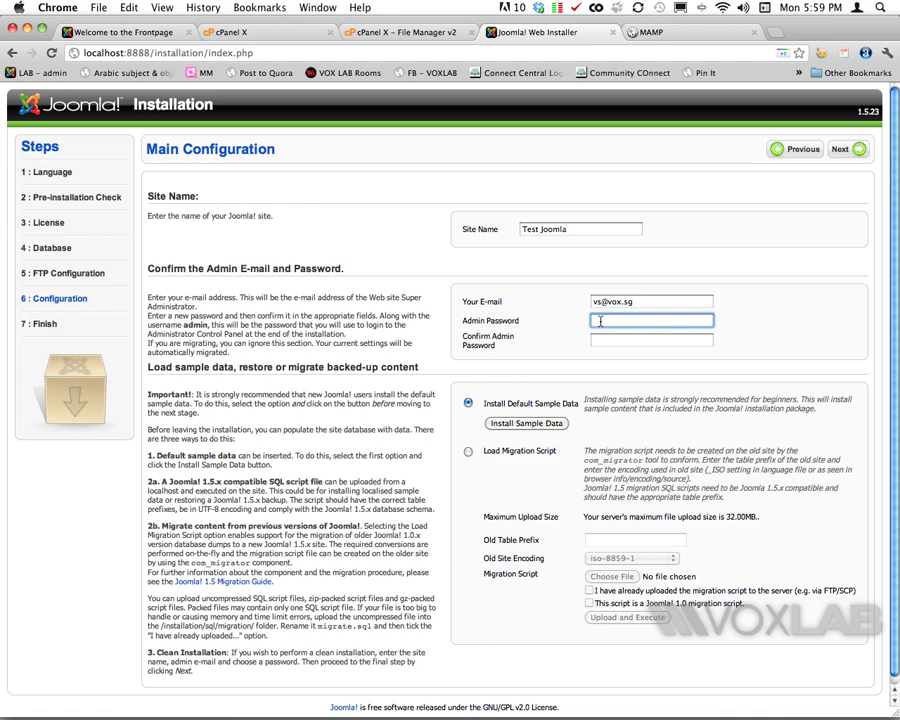
pyautogui.write('123456789')
pyautogui.press('Tab')
pyautogui.write('123456789')
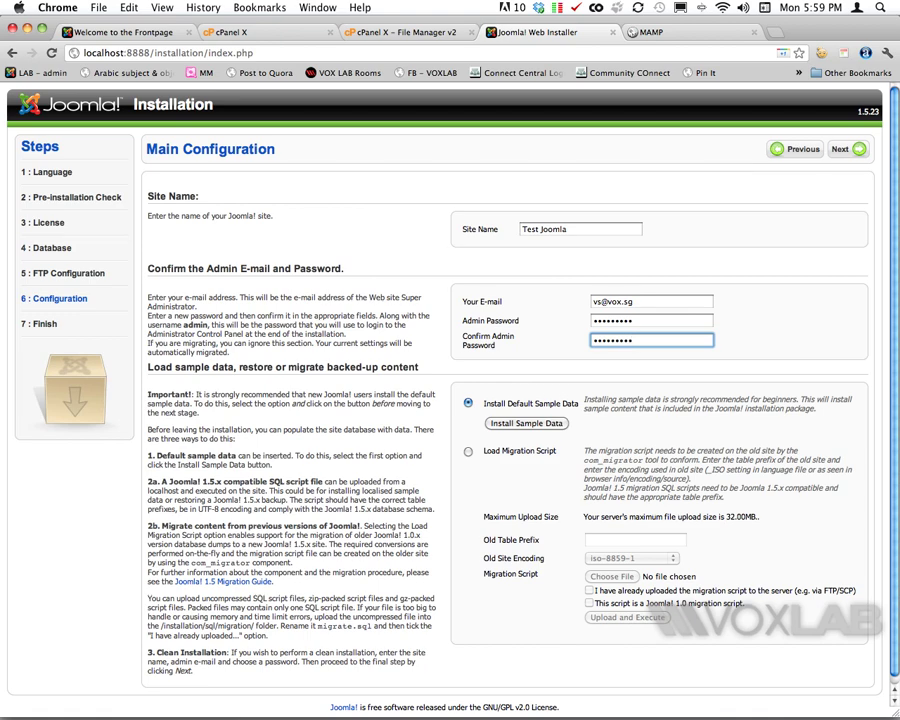
pyautogui.click(540, 425)
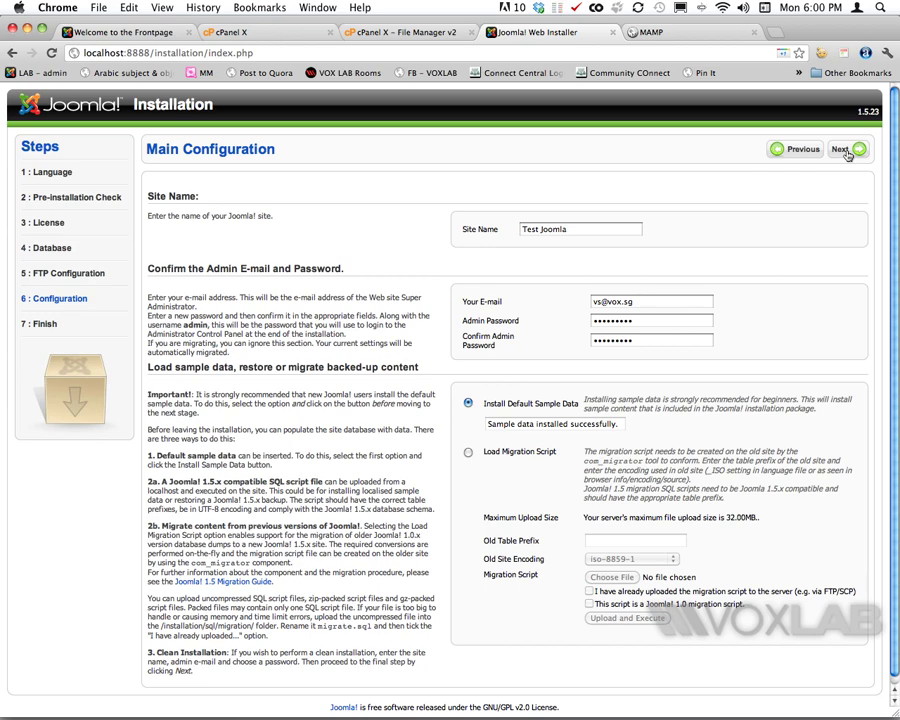
pyautogui.click(846, 153)
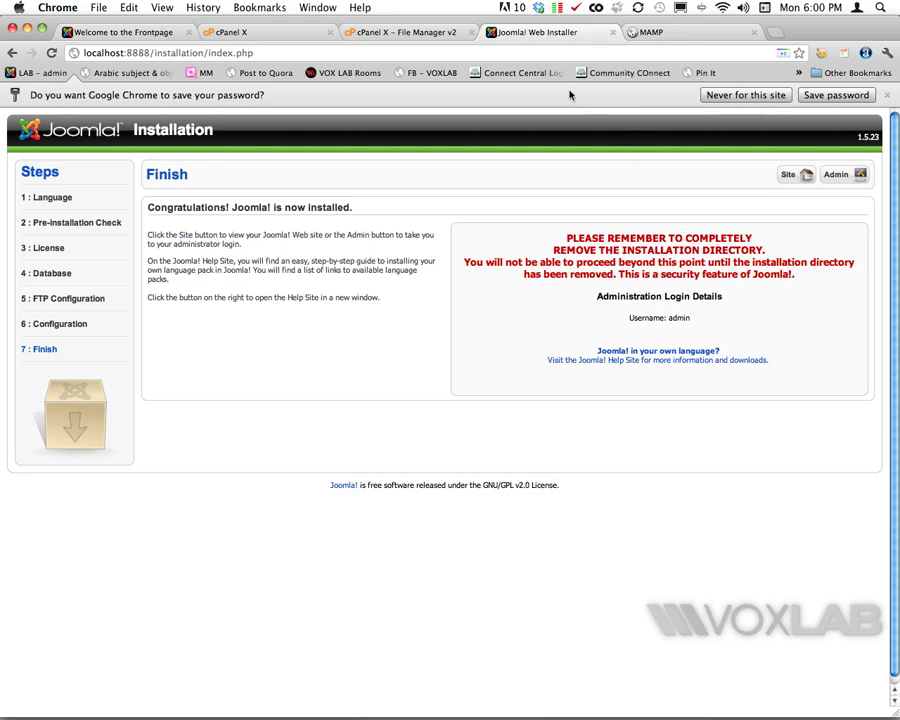
# Step: Trash the installation folder in htdocs, then return to the installer's finish page and its admin login details
pyautogui.press('super+Tab')
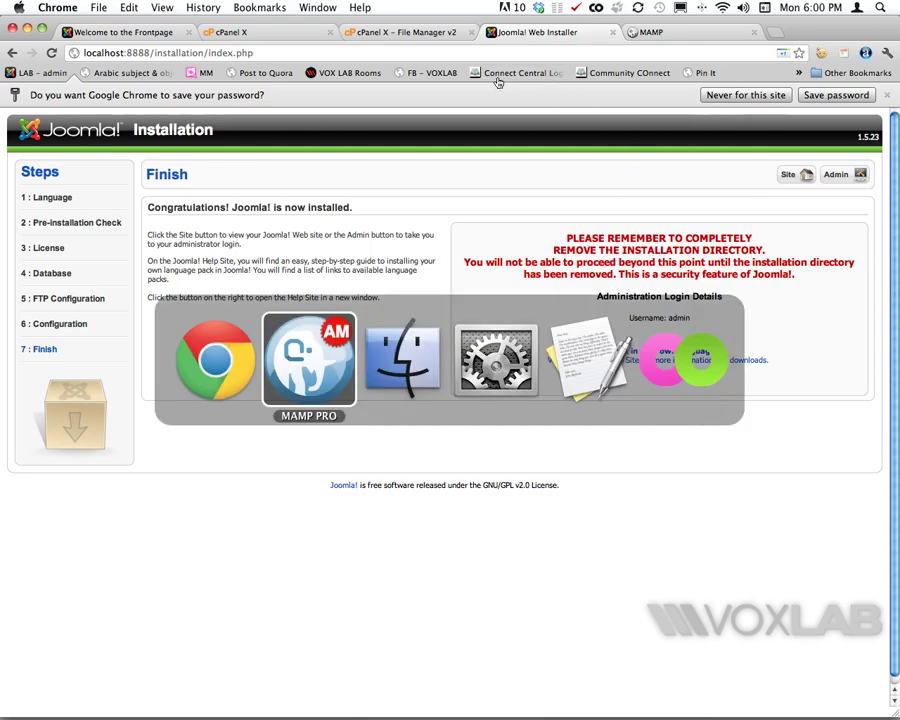
pyautogui.press('super+Tab')
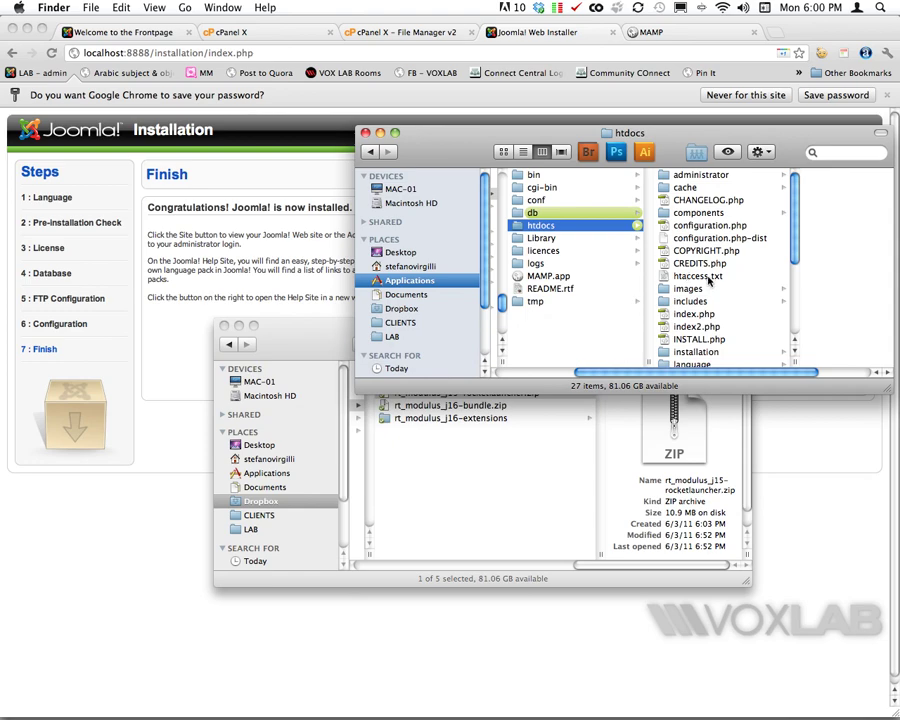
pyautogui.click(712, 351)
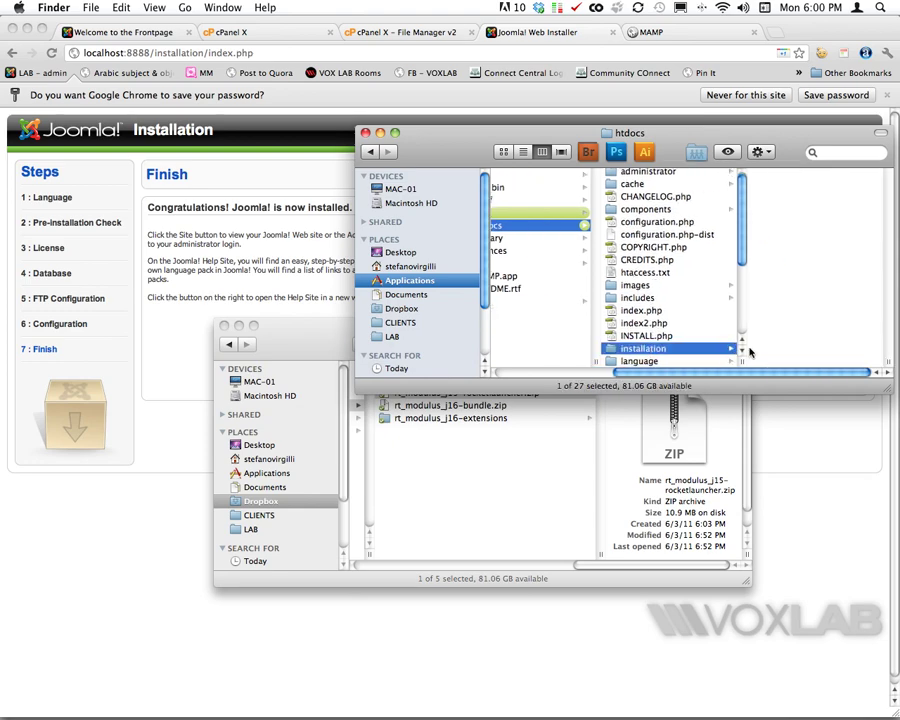
pyautogui.press('super+BackSpace')
pyautogui.click(813, 495)
pyautogui.moveTo(701, 317); pyautogui.dragTo(629, 318)
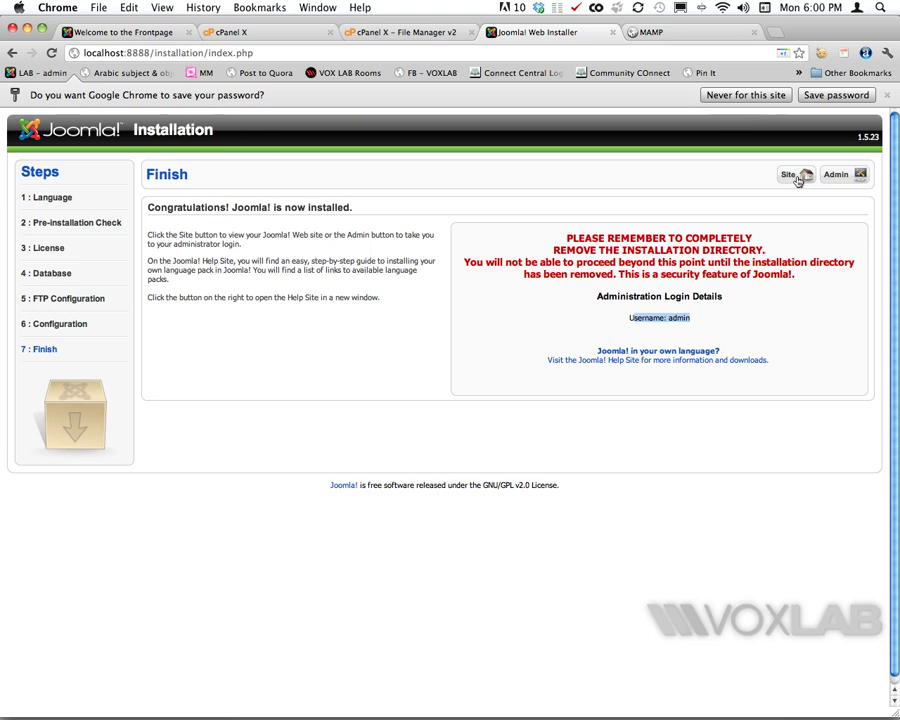
# Step: Load the Modulus-styled site at localhost:8888, preview the 12 Preset Styles page, then return home
pyautogui.click(796, 177)
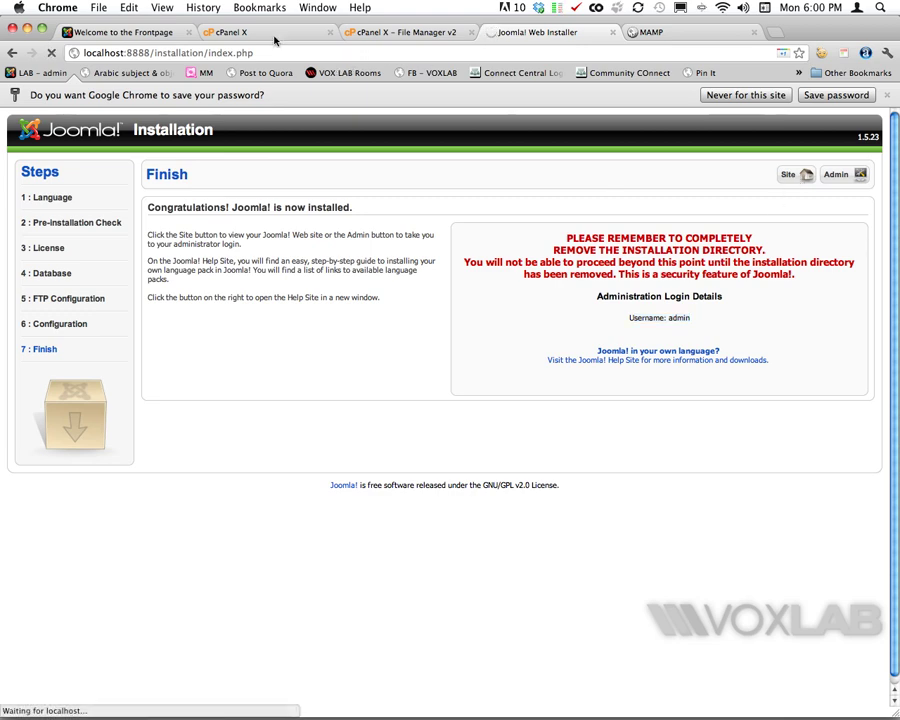
pyautogui.click(100, 53)
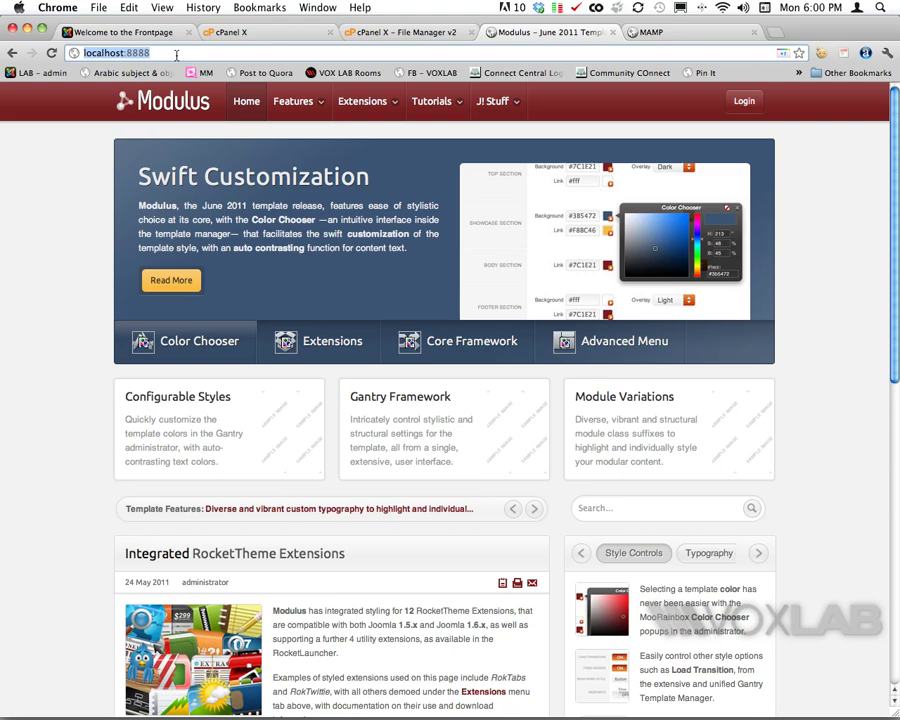
pyautogui.moveTo(295, 100)
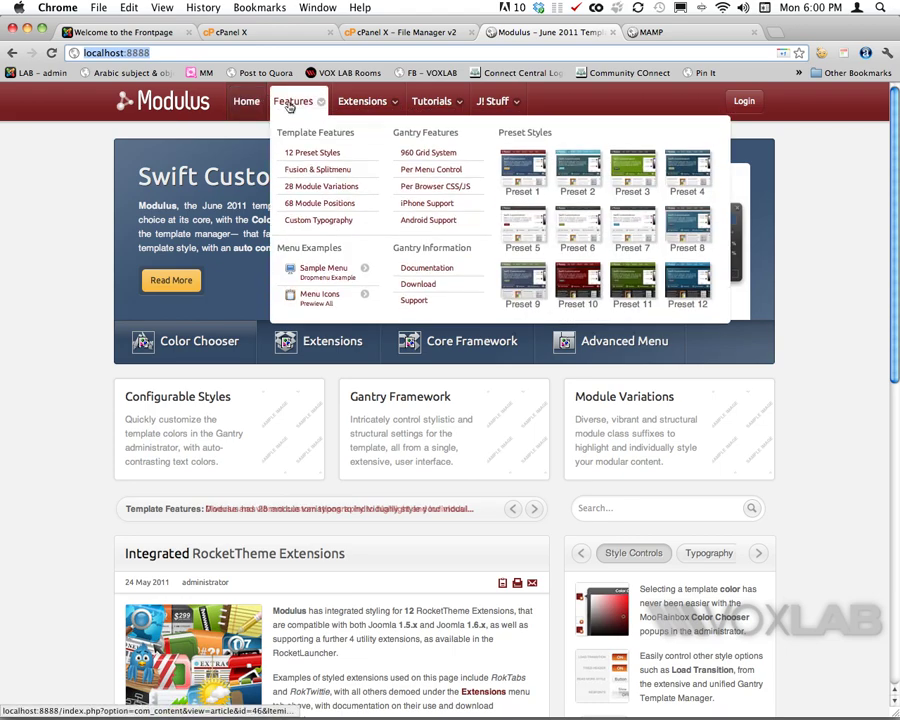
pyautogui.click(310, 153)
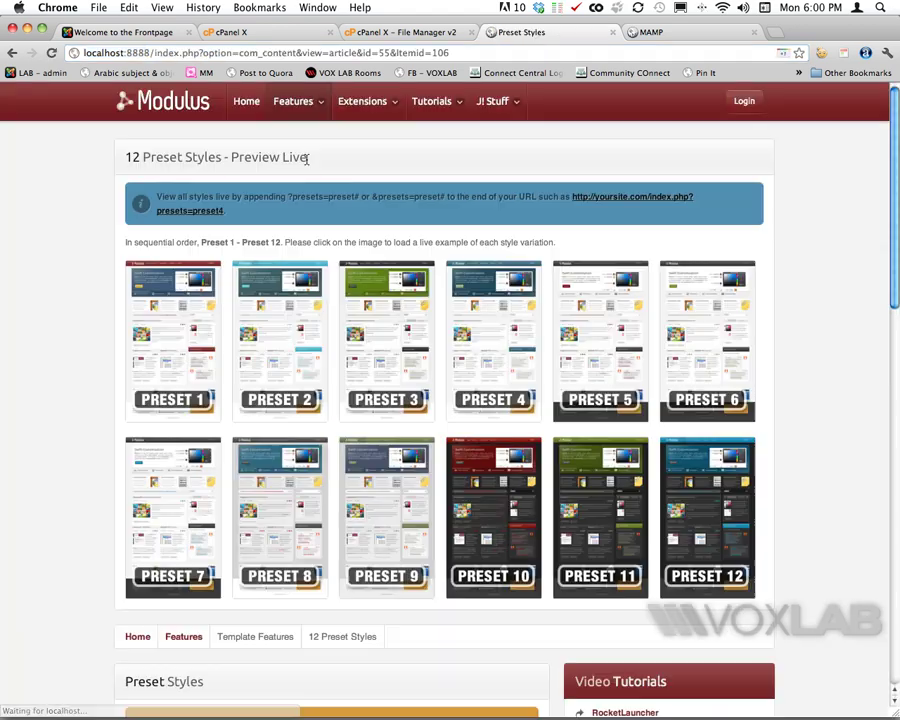
pyautogui.click(184, 112)
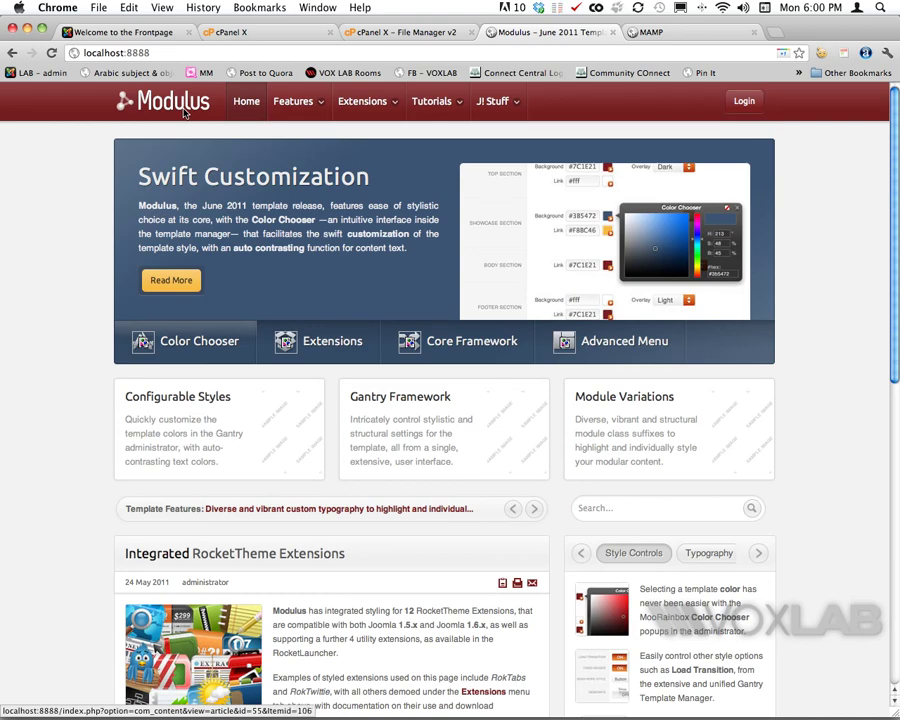
# Step: Open localhost:8888/administrator and log in as admin with the administrator password
pyautogui.click(176, 52)
pyautogui.write('/administrator')
pyautogui.press('Return')
pyautogui.write('admin')
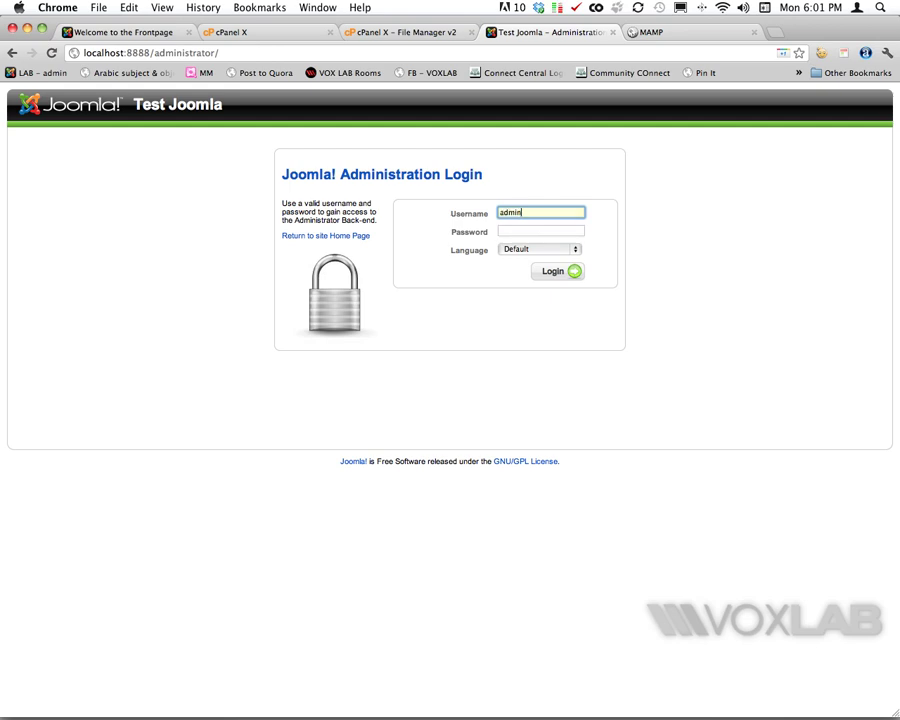
pyautogui.press('Tab')
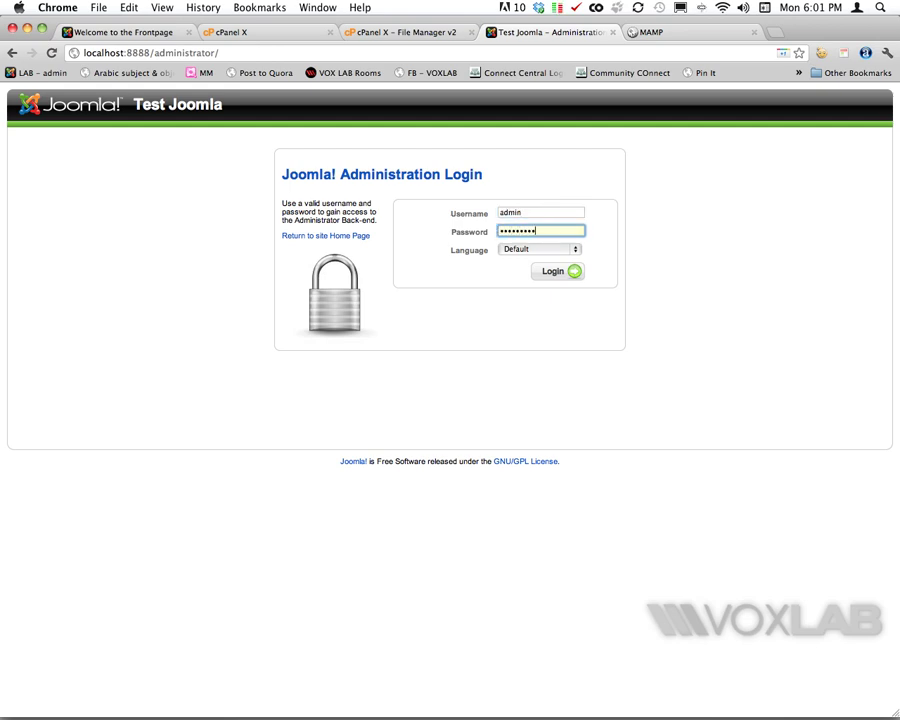
pyautogui.click(563, 272)
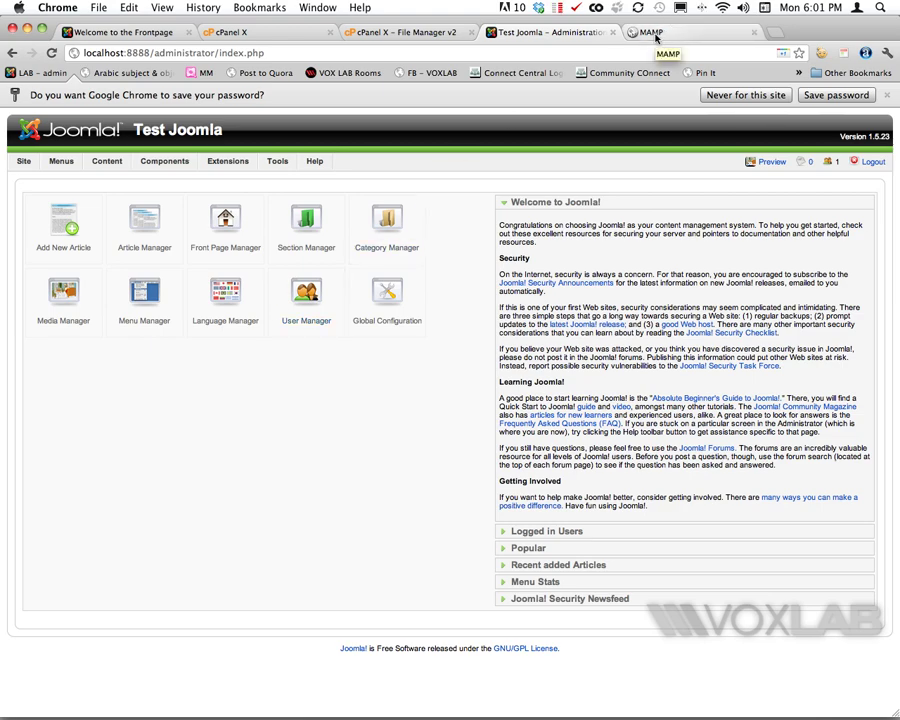
# Step: Upload and install com_akeeba-3.3.3-core.zip from the MIGRATION folder through Extensions > Install/Uninstall
pyautogui.moveTo(232, 167)
pyautogui.click(240, 180)
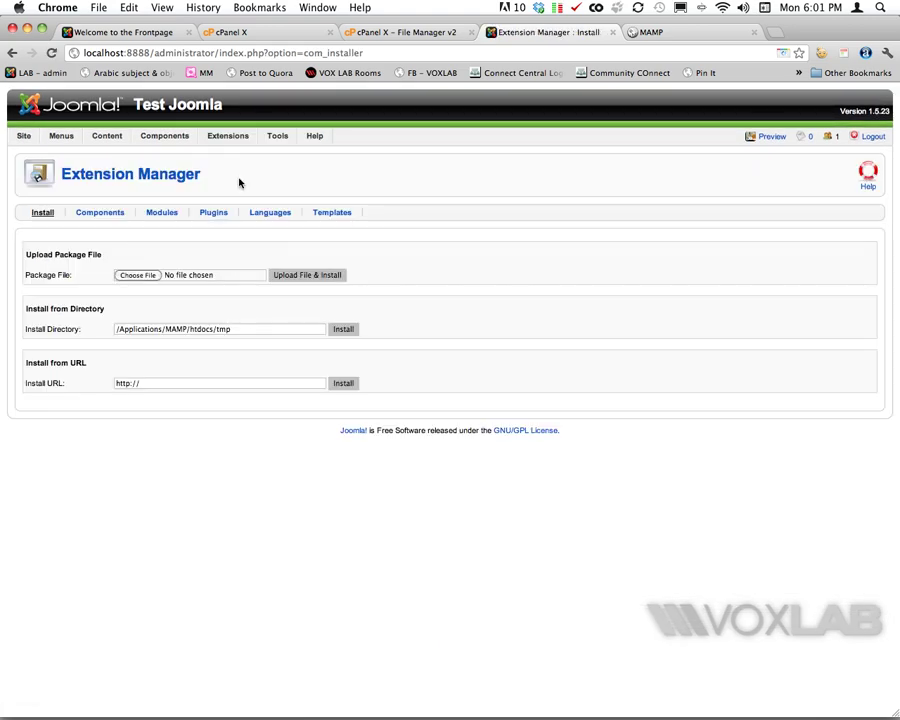
pyautogui.click(138, 277)
pyautogui.click(300, 97)
pyautogui.click(296, 141)
pyautogui.doubleClick(321, 137)
pyautogui.click(321, 135)
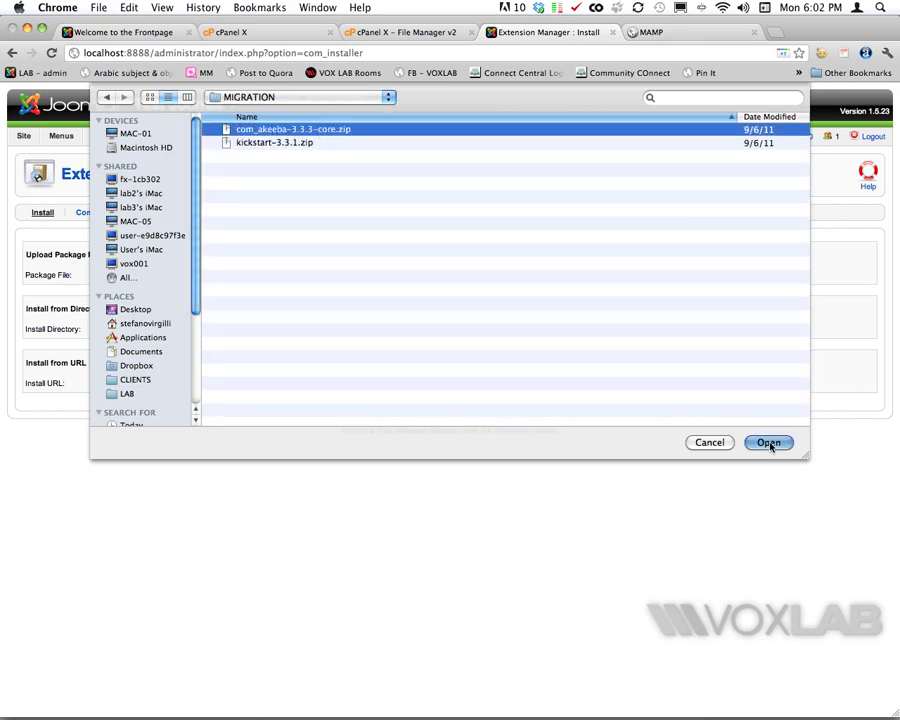
pyautogui.click(769, 444)
pyautogui.click(302, 276)
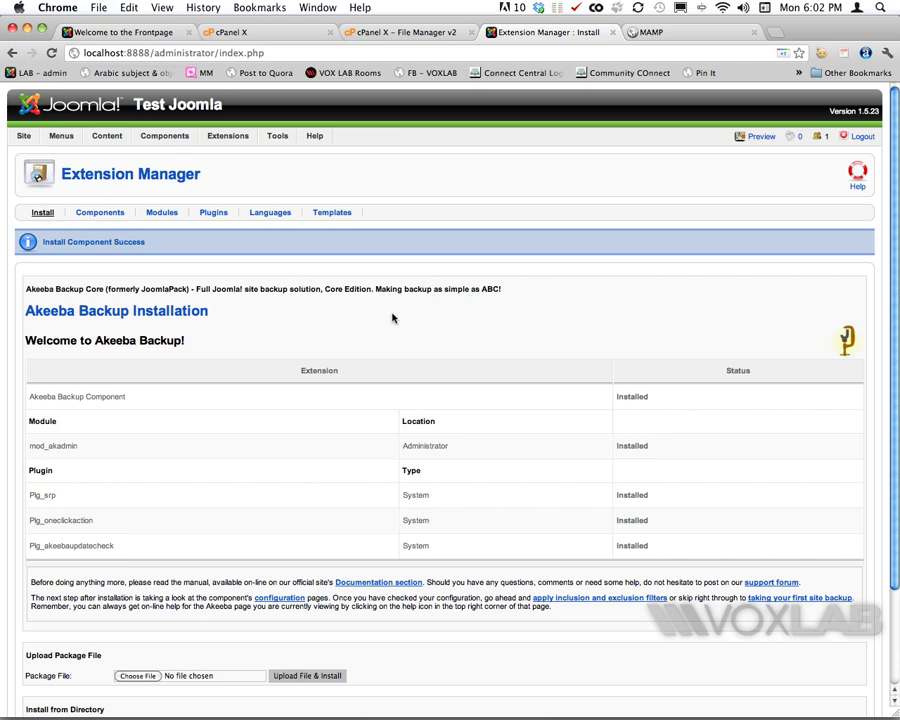
pyautogui.click(750, 32)
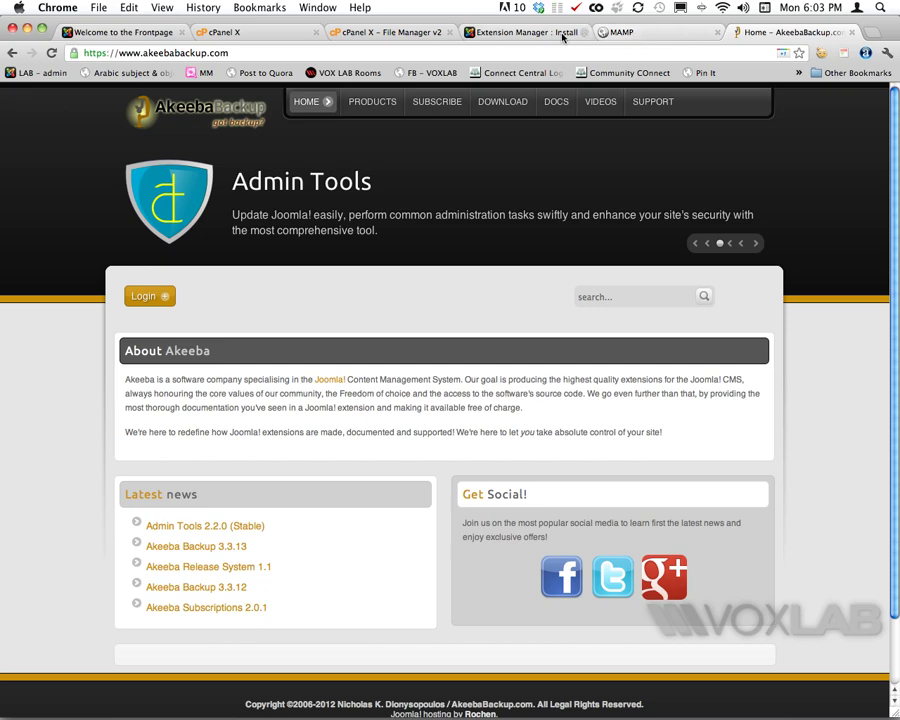
# Step: Leave akeebabackup.com and go to Site > Control Panel, which now shows Akeeba's Backup required warning
pyautogui.click(525, 33)
pyautogui.click(33, 154)
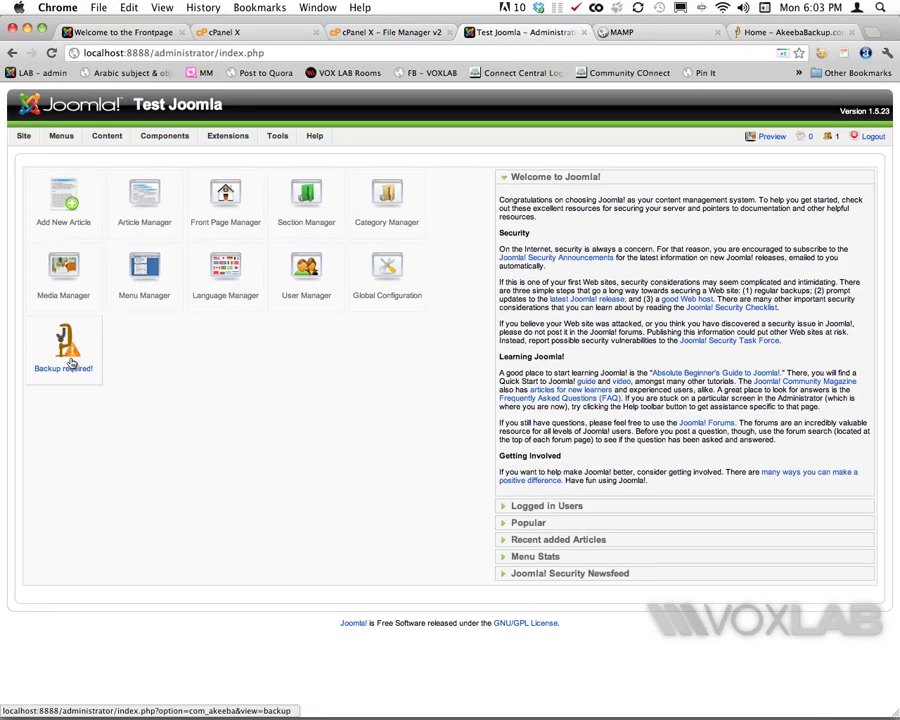
# Step: Run a full Akeeba backup with Backup Now! and return to the control panel
pyautogui.click(66, 345)
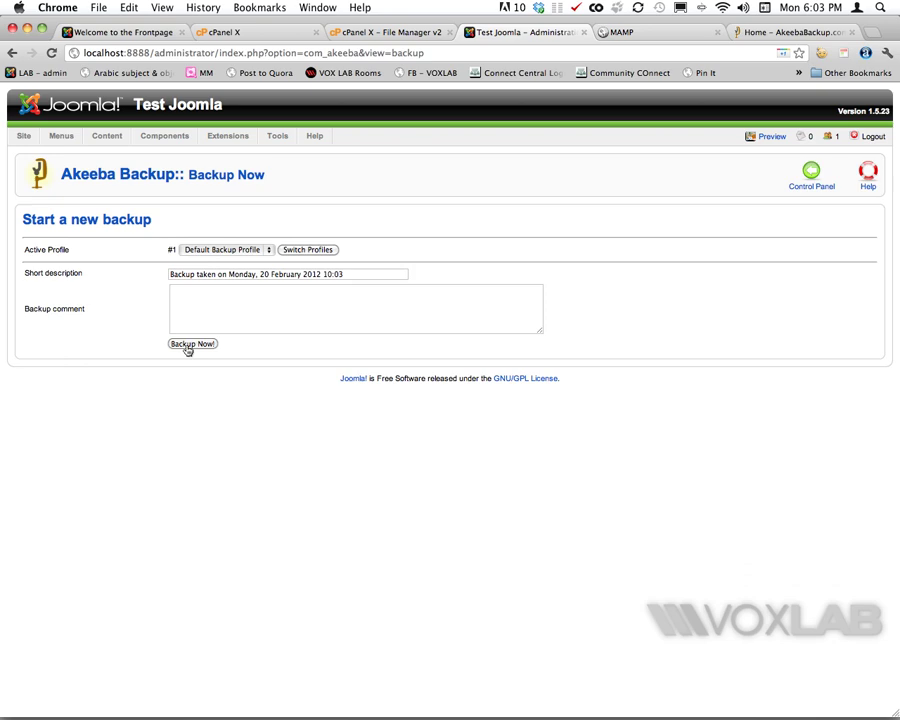
pyautogui.click(187, 345)
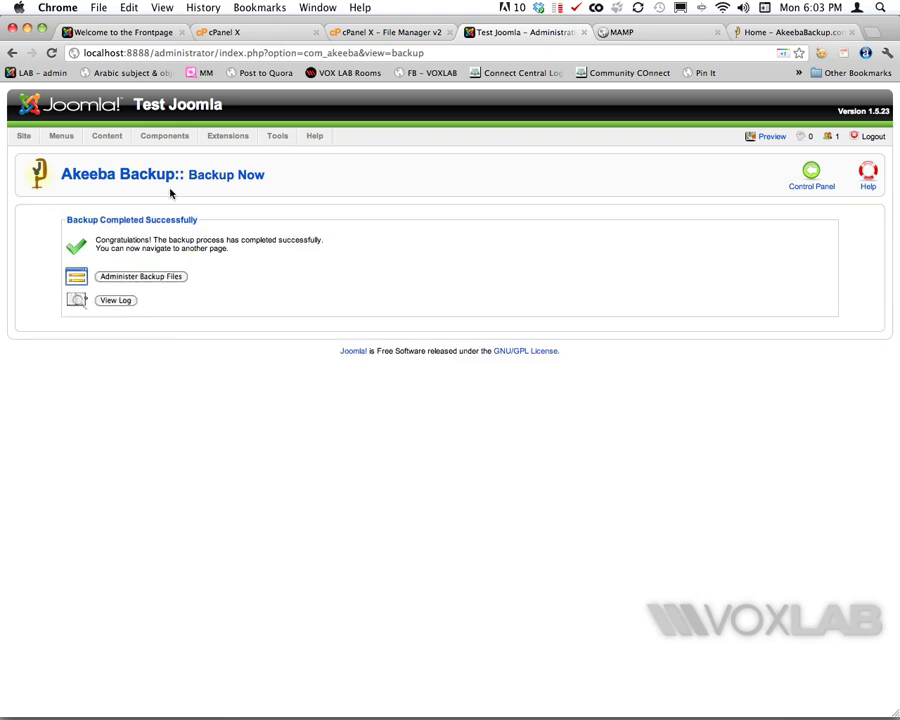
pyautogui.click(811, 178)
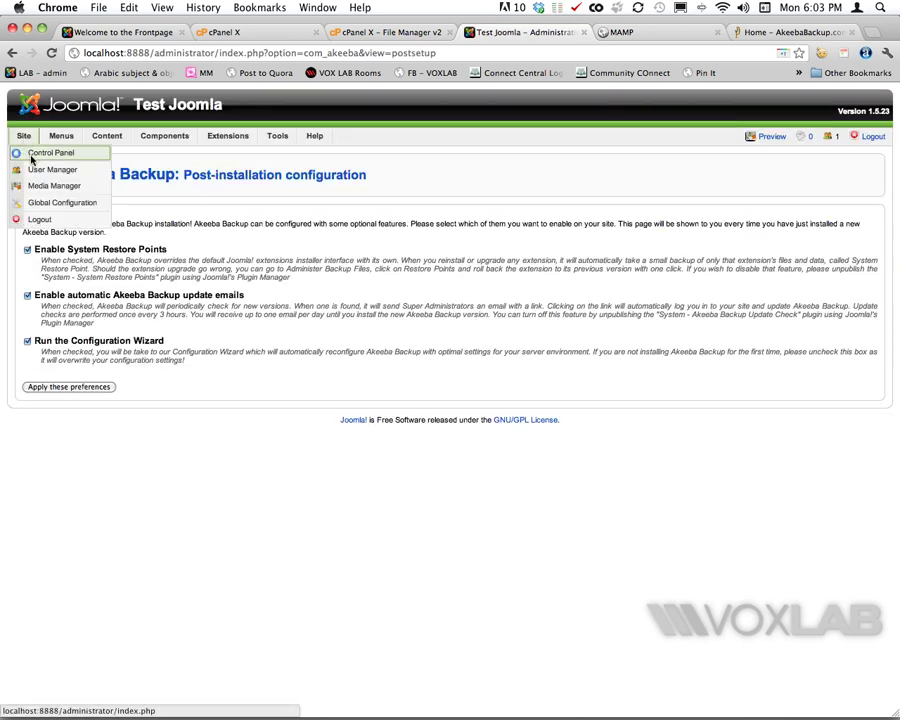
pyautogui.click(30, 154)
# Step: Remove administrator/index.php from the address to load the site's public front page
pyautogui.moveTo(153, 53); pyautogui.dragTo(353, 57)
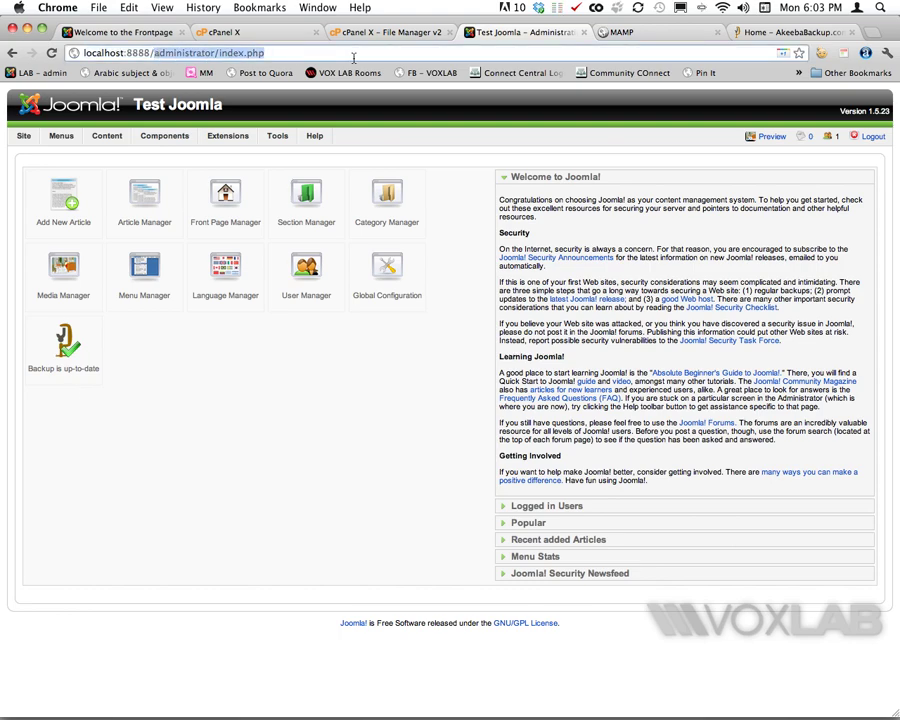
pyautogui.press('BackSpace')
pyautogui.press('Return')
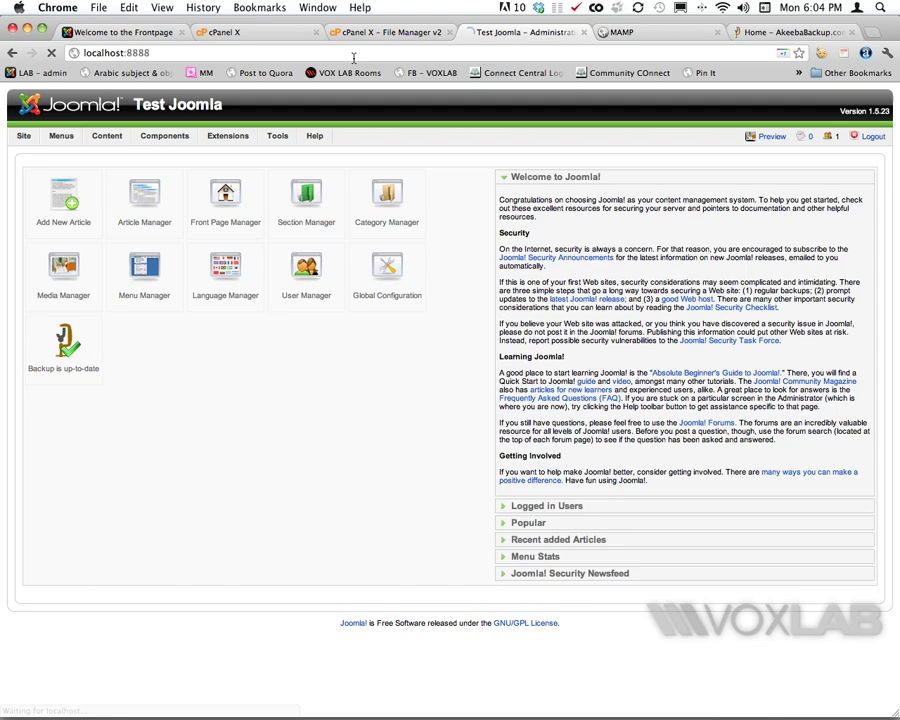